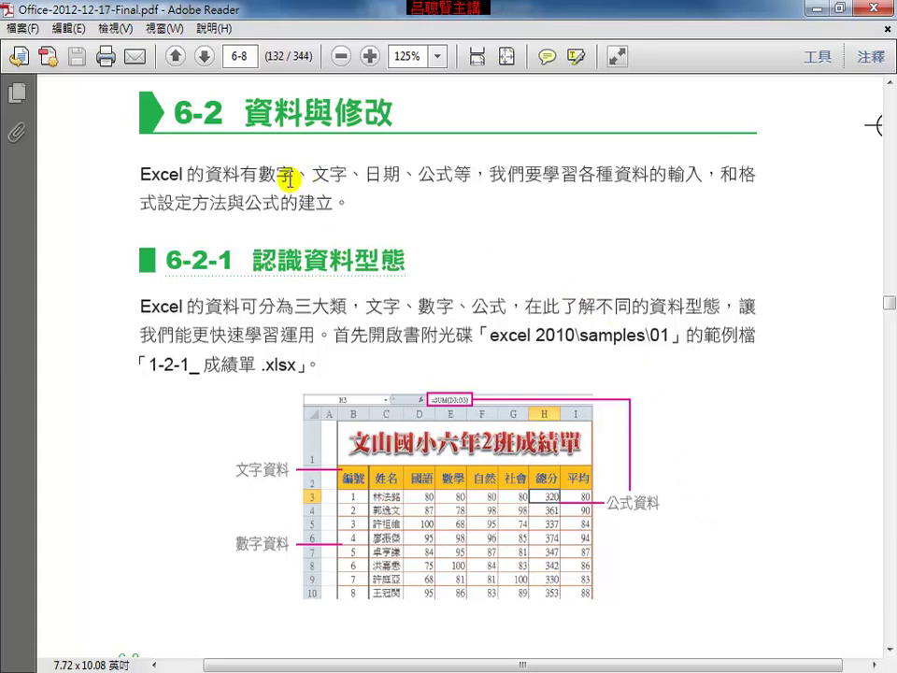
Step: Highlight the data types and the sample file name in the 6-2 introduction
{"action": "left_click_drag", "start_coordinate": [249, 174], "coordinate": [322, 175]}
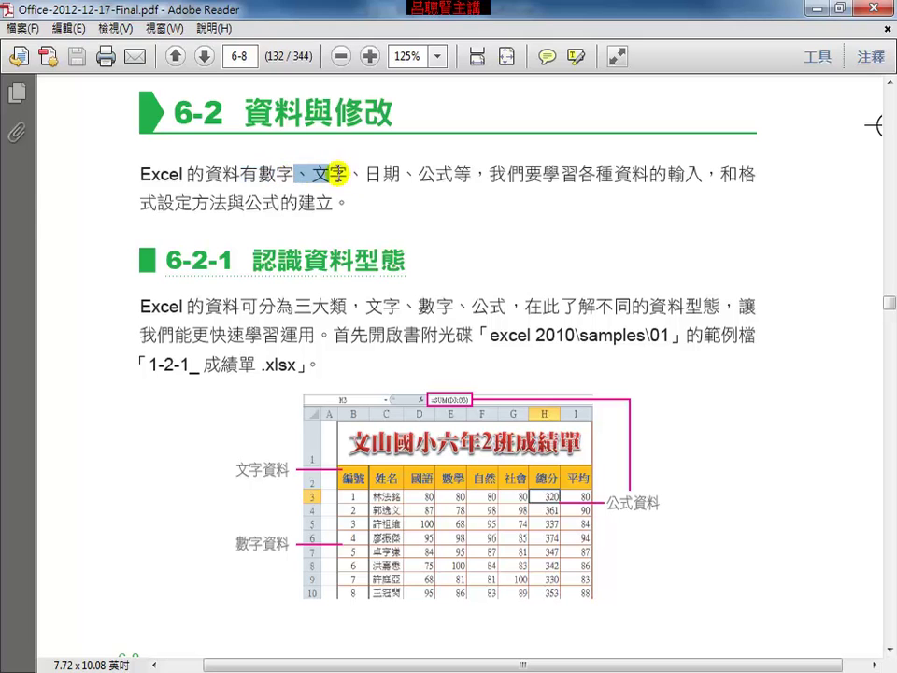
{"action": "left_click", "coordinate": [415, 174]}
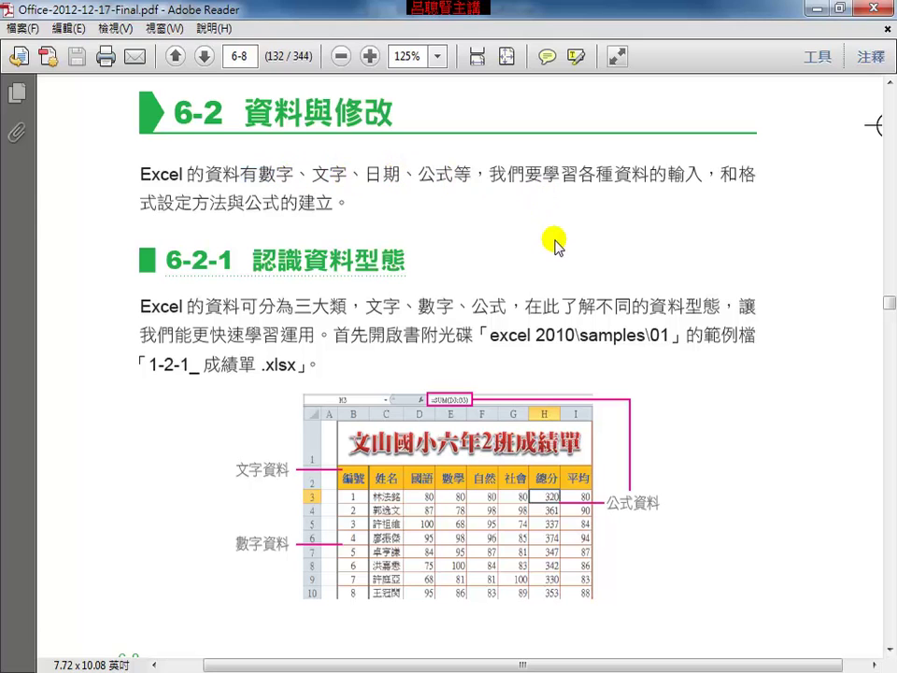
{"action": "scroll", "coordinate": [605, 269], "scroll_direction": "down", "scroll_amount": 2}
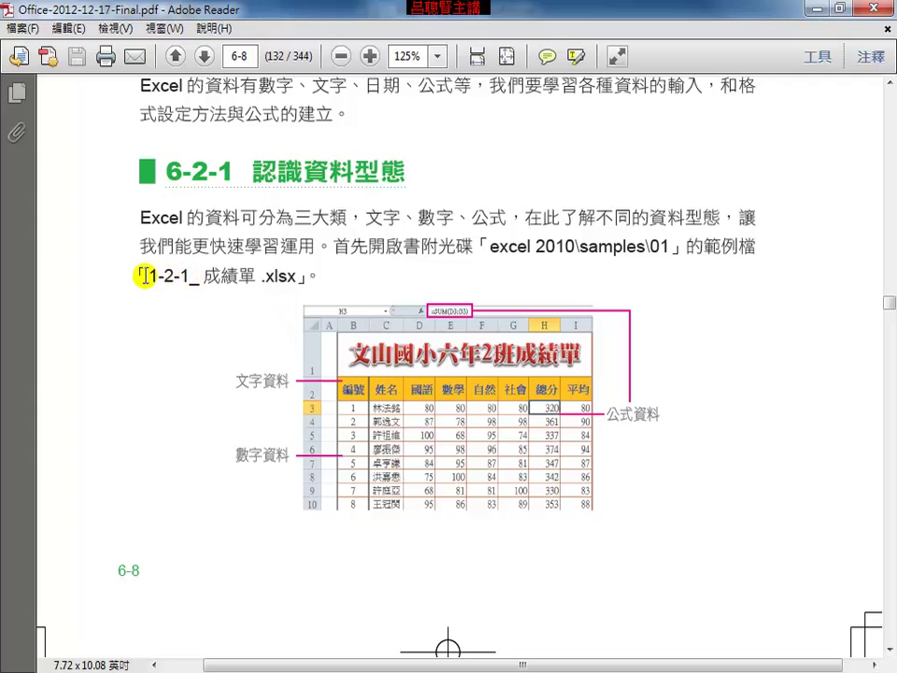
{"action": "left_click_drag", "start_coordinate": [135, 276], "coordinate": [256, 275]}
{"action": "left_click", "coordinate": [364, 272]}
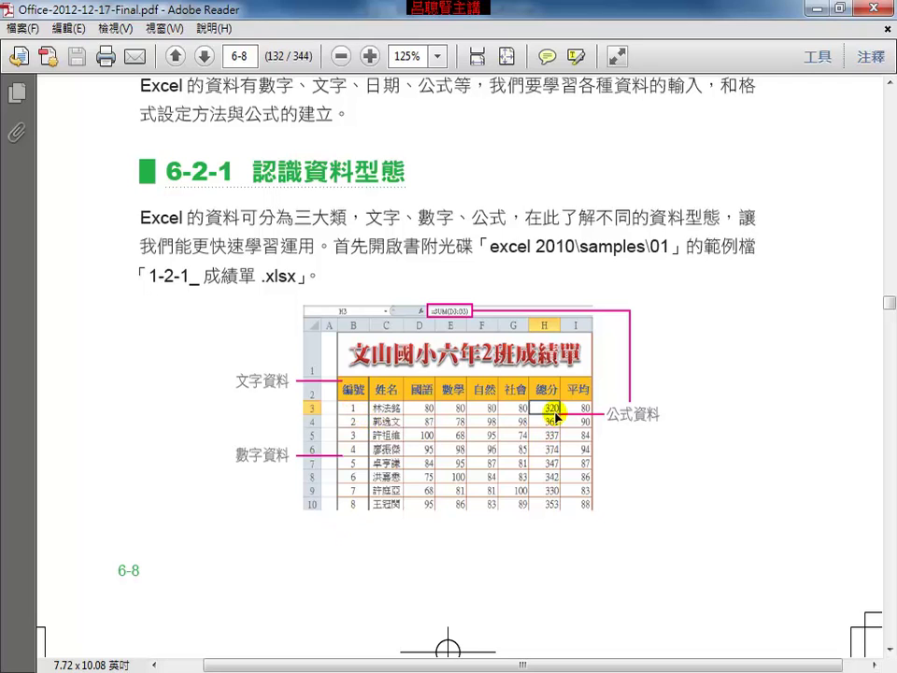
Step: Scroll down to the data-type table on page 6-9
{"action": "left_click", "coordinate": [410, 414]}
{"action": "left_click", "coordinate": [682, 441]}
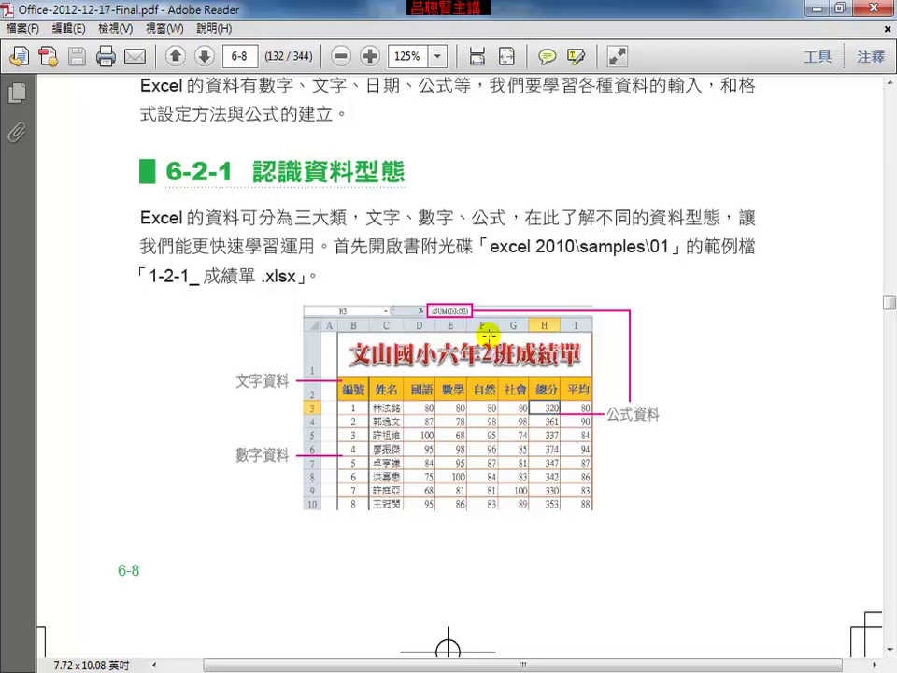
{"action": "scroll", "coordinate": [725, 438], "scroll_direction": "down", "scroll_amount": 3}
{"action": "scroll", "coordinate": [726, 430], "scroll_direction": "down", "scroll_amount": 3}
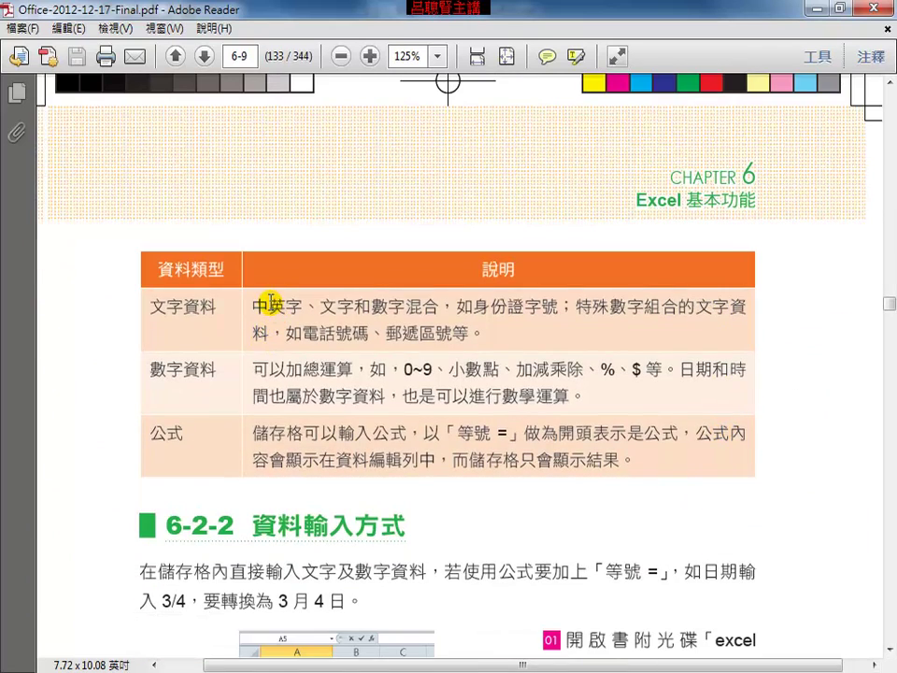
Step: Highlight the text, number and formula ('等號 =') descriptions in the data-type table
{"action": "left_click_drag", "start_coordinate": [253, 306], "coordinate": [561, 306]}
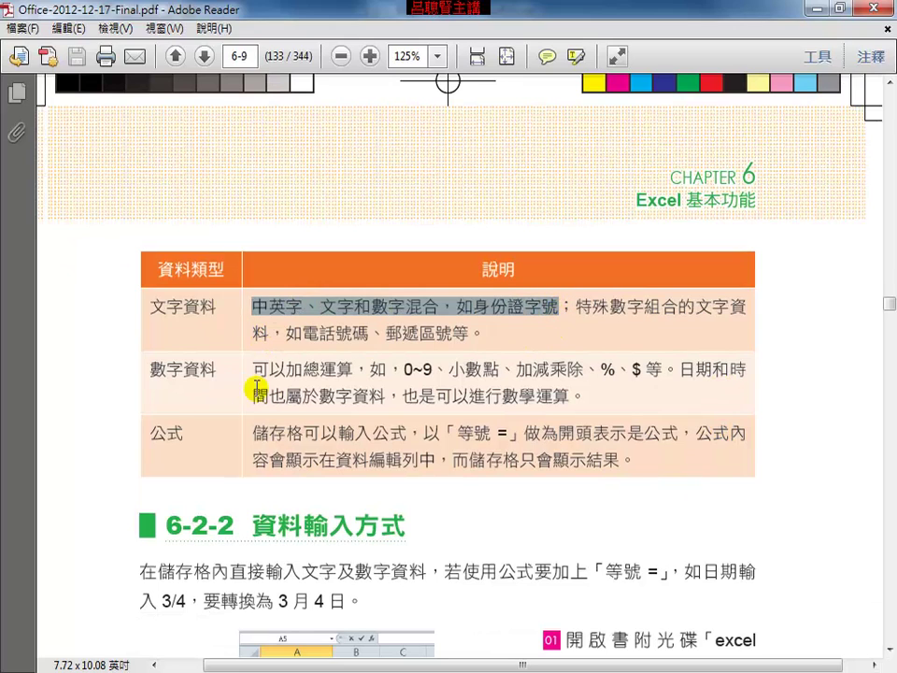
{"action": "left_click_drag", "start_coordinate": [268, 369], "coordinate": [605, 380]}
{"action": "left_click", "coordinate": [606, 380]}
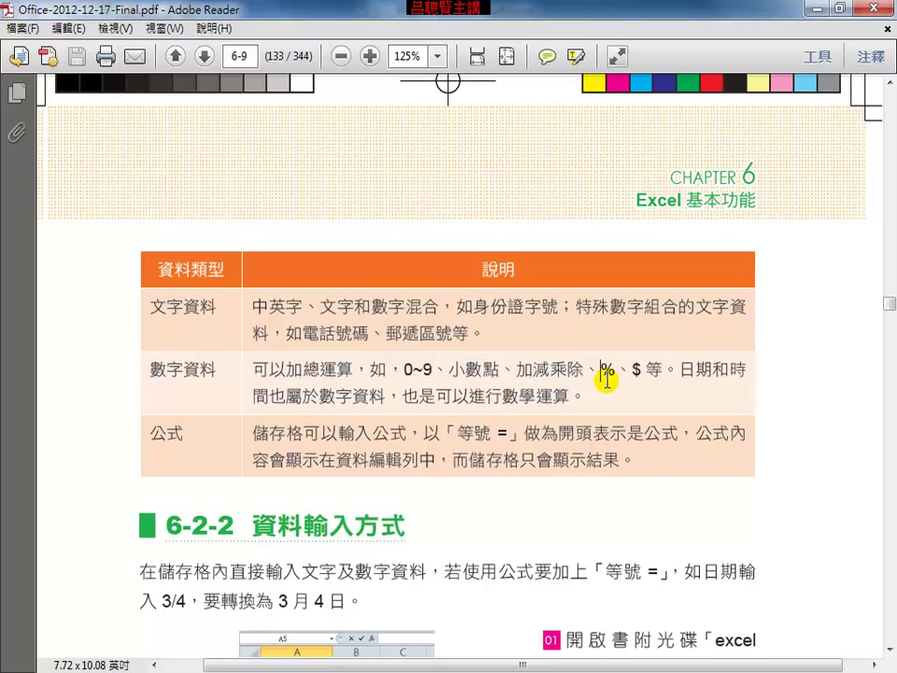
{"action": "left_click_drag", "start_coordinate": [441, 432], "coordinate": [504, 432]}
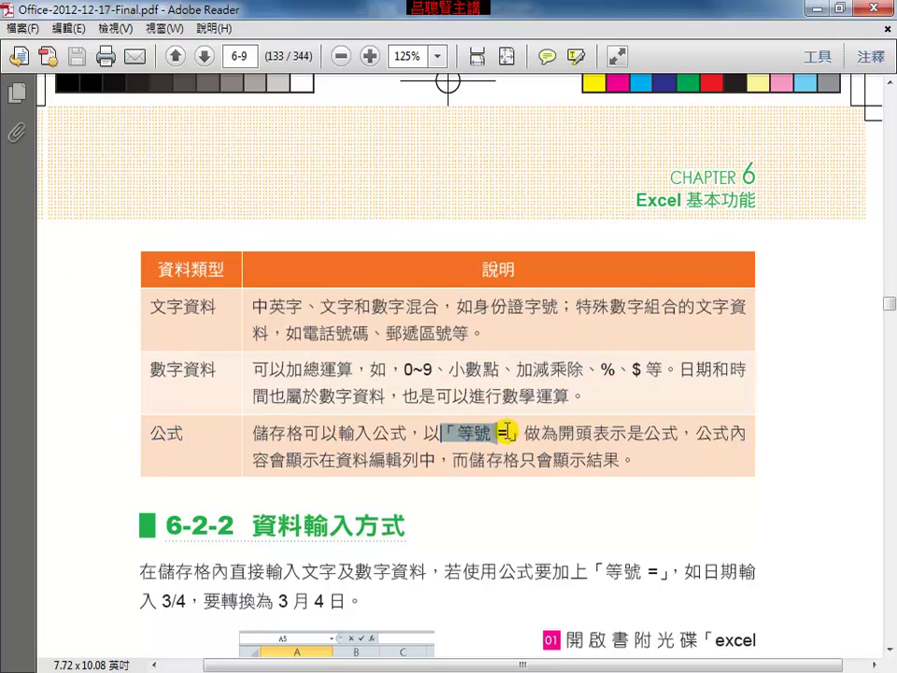
Step: Scroll to section 6-2-2 and restore the Reader window so Excel shows behind
{"action": "scroll", "coordinate": [572, 478], "scroll_direction": "down", "scroll_amount": 5}
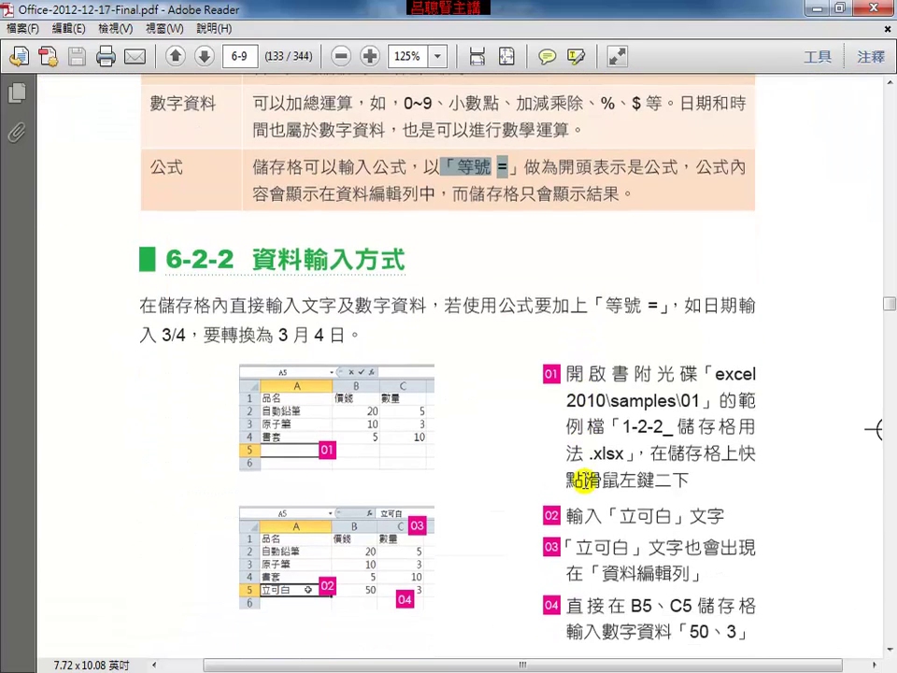
{"action": "scroll", "coordinate": [572, 478], "scroll_direction": "down", "scroll_amount": 1}
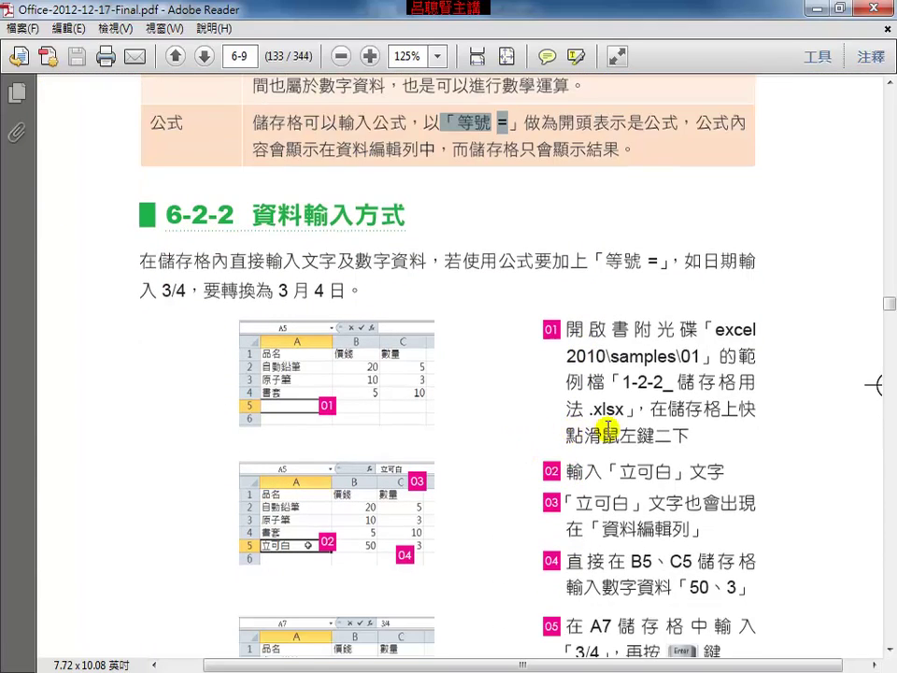
{"action": "left_click", "coordinate": [651, 383]}
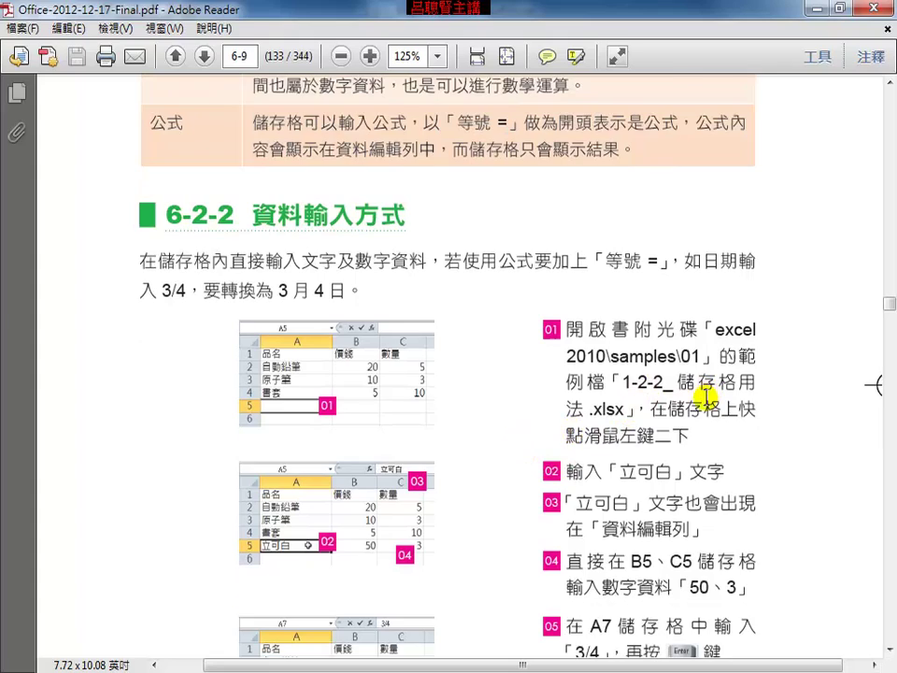
{"action": "left_click", "coordinate": [842, 9]}
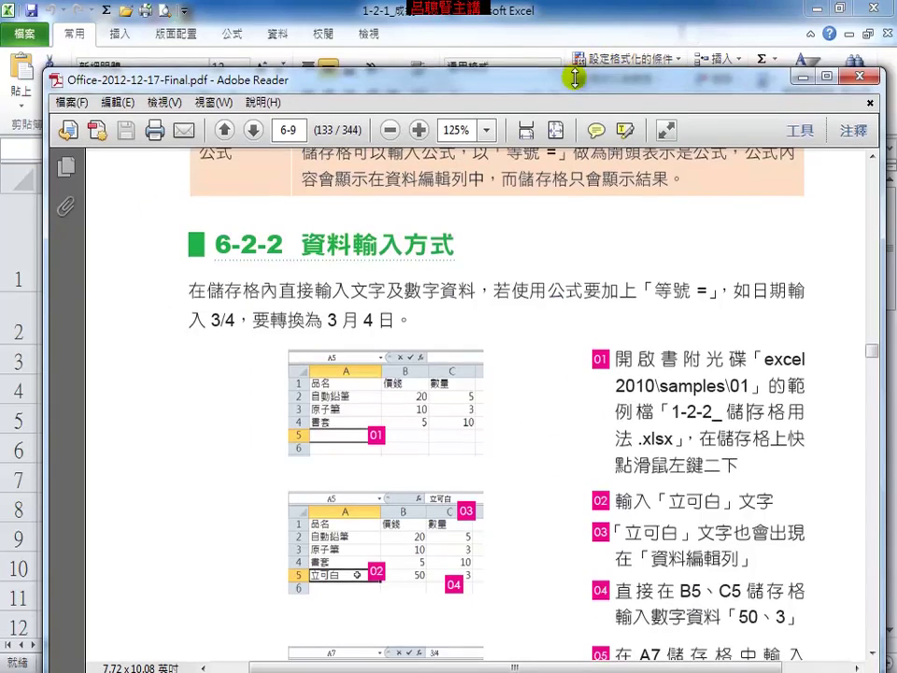
Step: Bring Excel forward and open 1-2-2_儲存格用法.xlsx through 檔案 > 開啟舊檔
{"action": "left_click_drag", "start_coordinate": [575, 78], "coordinate": [505, 149]}
{"action": "left_click", "coordinate": [461, 104]}
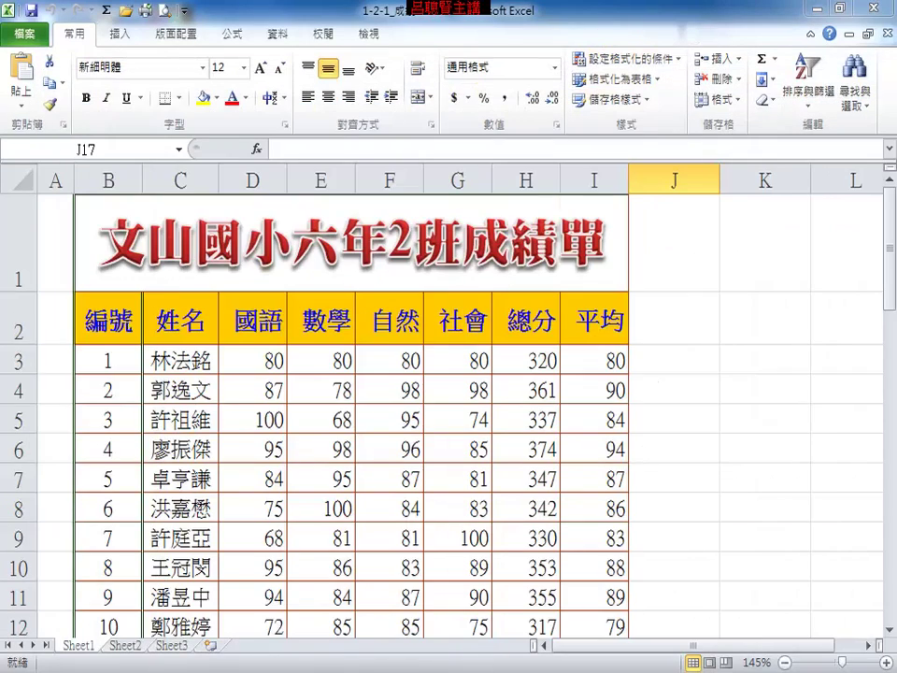
{"action": "left_click", "coordinate": [24, 34]}
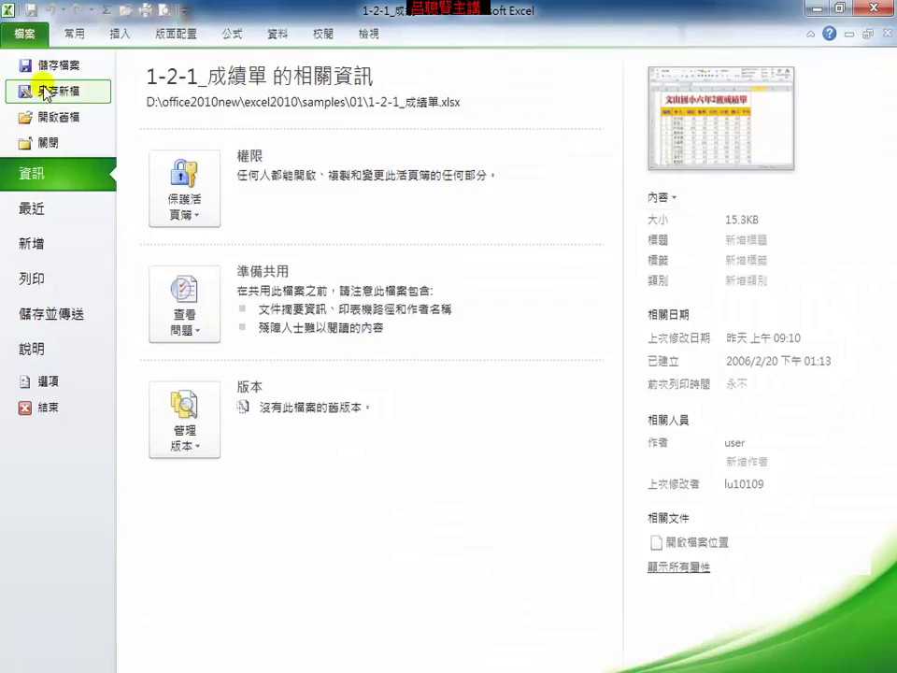
{"action": "left_click", "coordinate": [37, 118]}
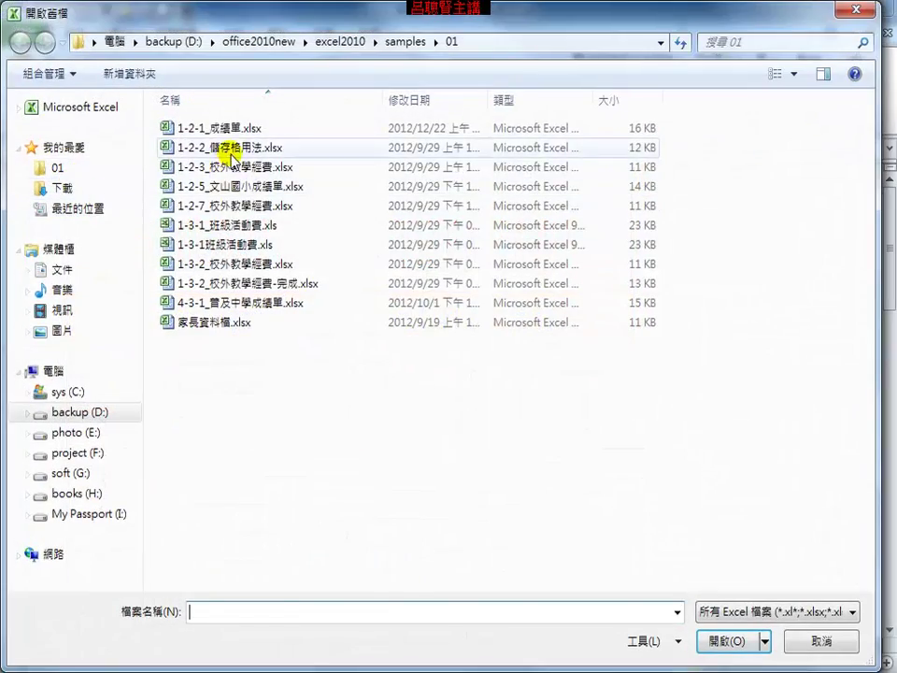
{"action": "double_click", "coordinate": [226, 149]}
{"action": "left_click", "coordinate": [496, 406]}
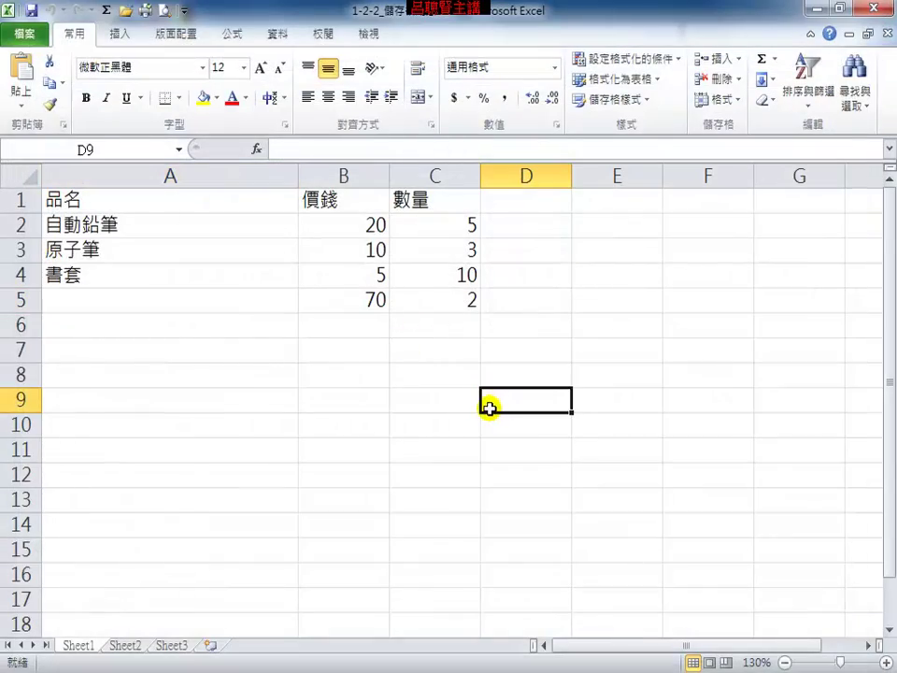
Step: Enter 立可白 in A5, price 50 in B5 and quantity 3 in C5
{"action": "double_click", "coordinate": [175, 304]}
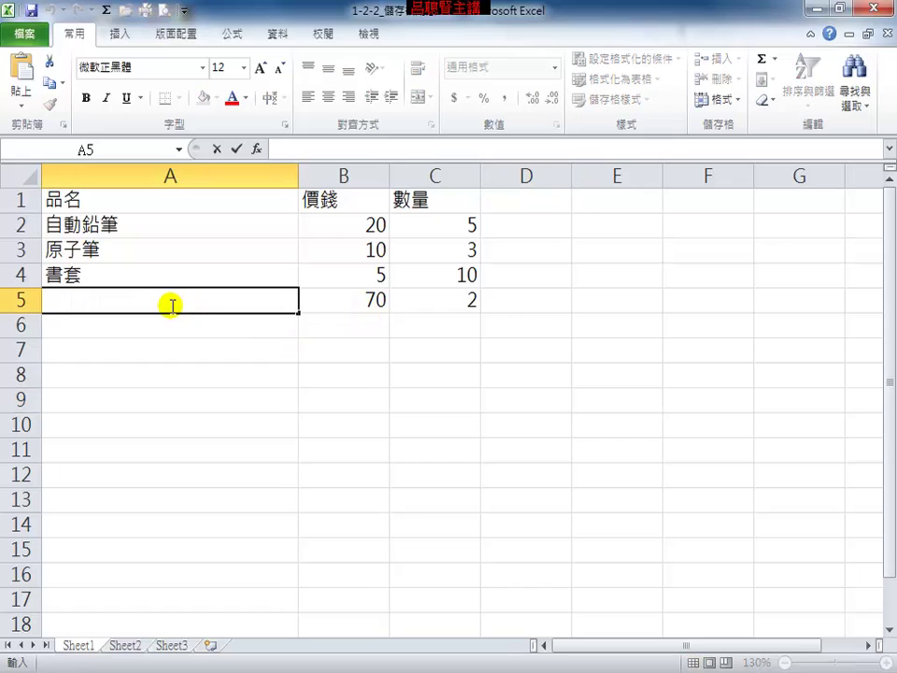
{"action": "type", "text": "立可"}
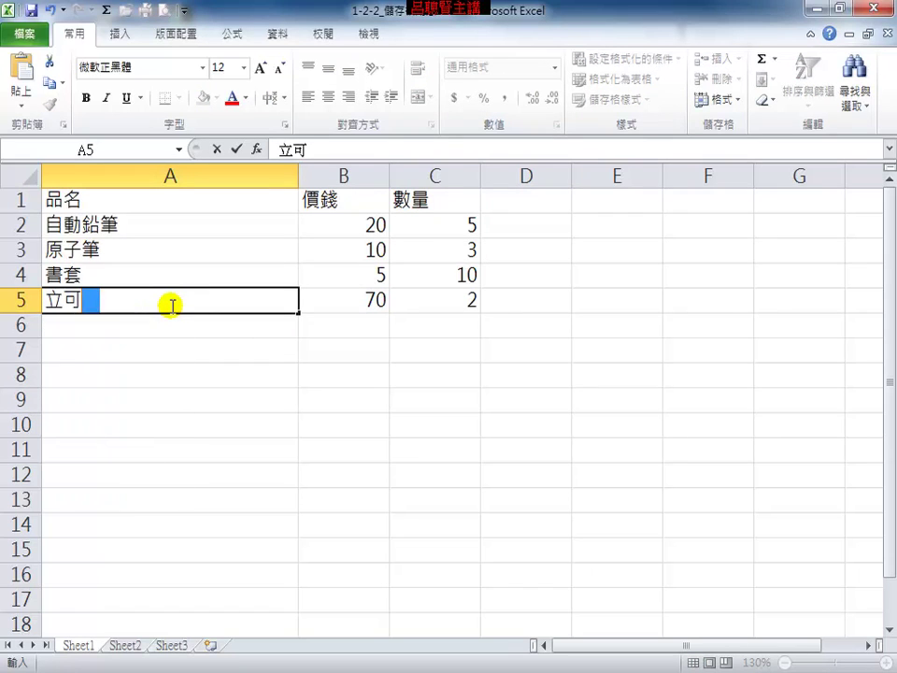
{"action": "type", "text": "白"}
{"action": "key", "text": "Return"}
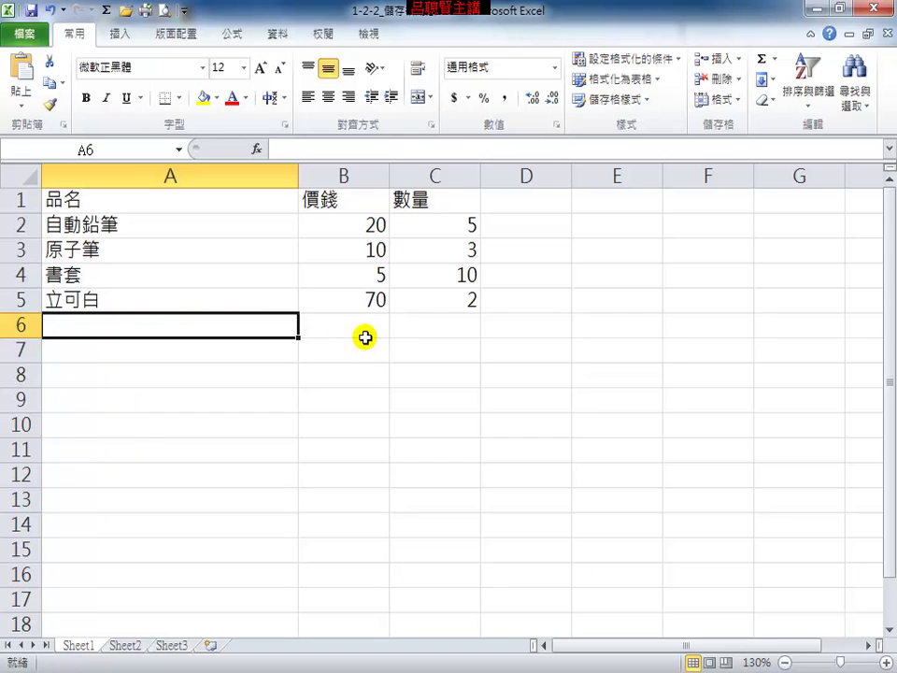
{"action": "left_click", "coordinate": [361, 301]}
{"action": "type", "text": "50"}
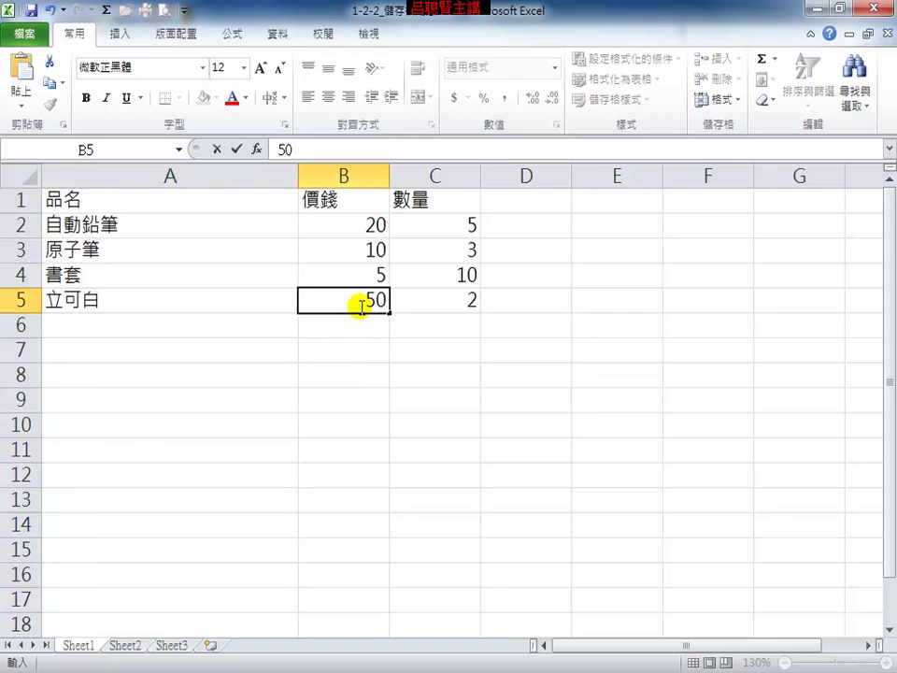
{"action": "left_click", "coordinate": [387, 372]}
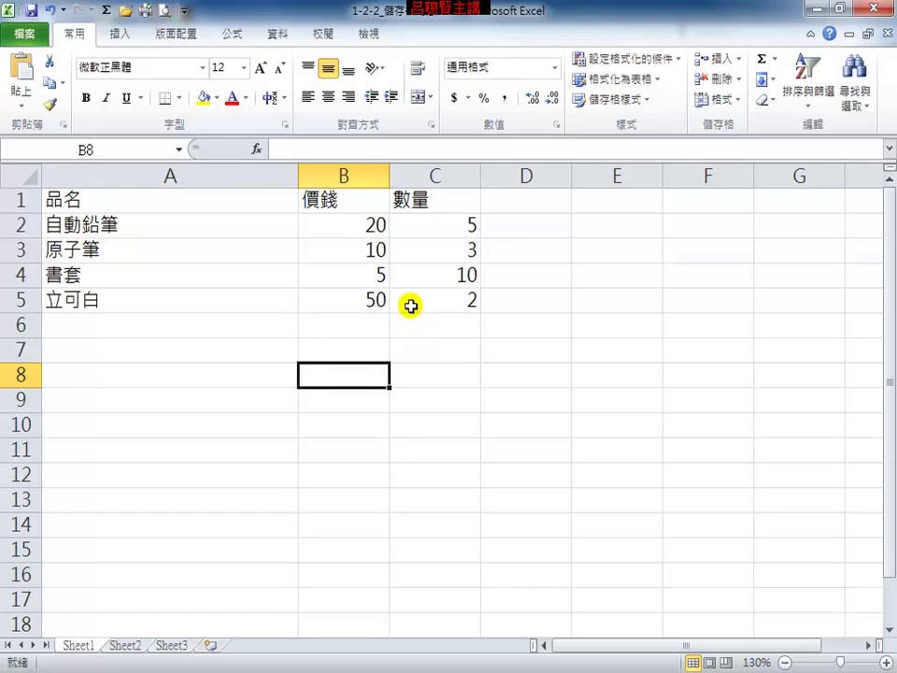
{"action": "left_click", "coordinate": [455, 301]}
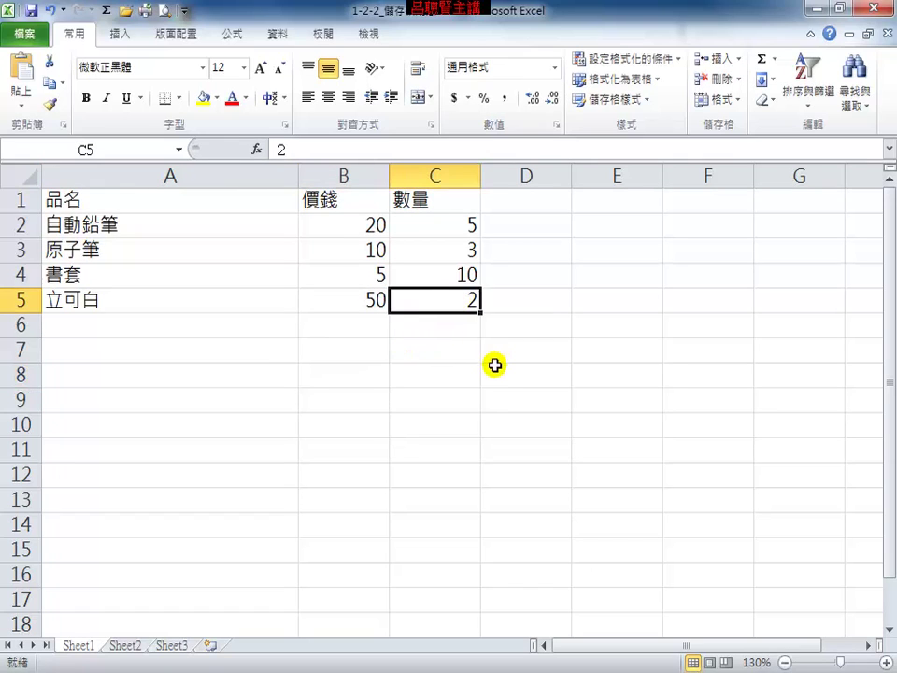
{"action": "type", "text": "3"}
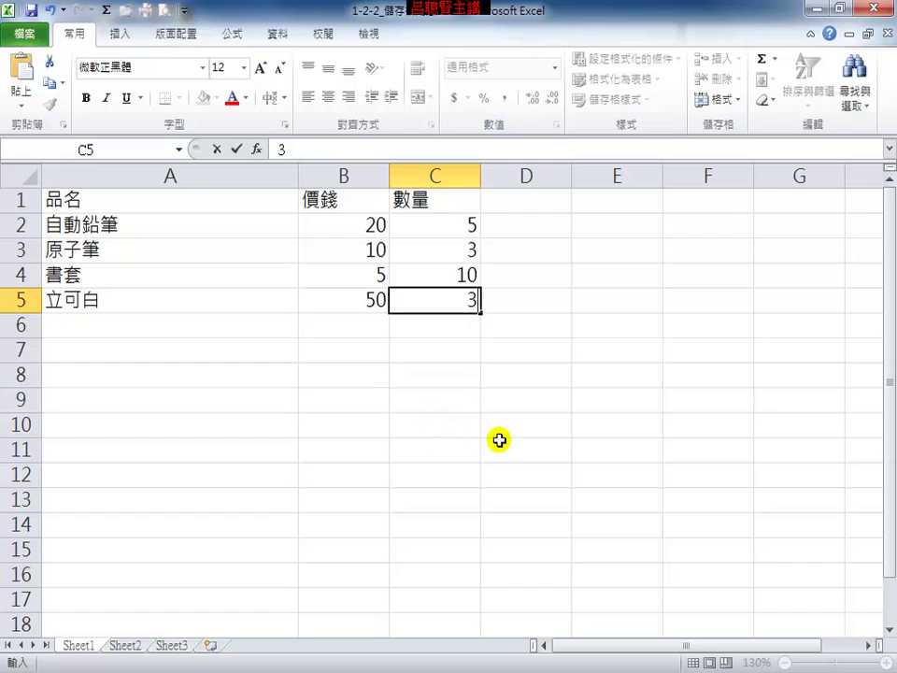
{"action": "left_click_drag", "start_coordinate": [499, 438], "coordinate": [495, 418]}
{"action": "left_click", "coordinate": [367, 298]}
{"action": "left_click", "coordinate": [456, 299]}
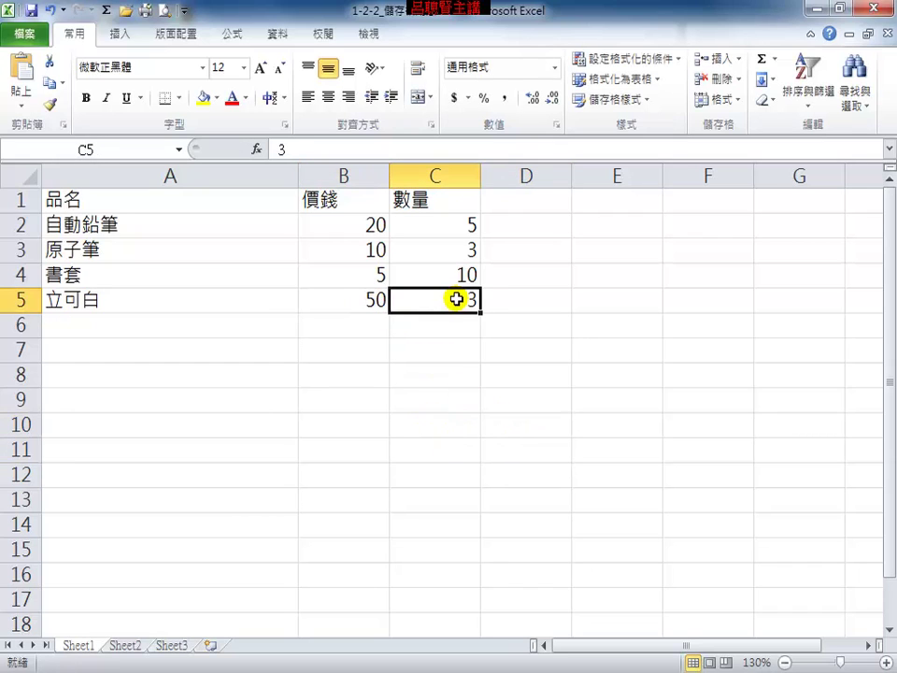
Step: Enter 3/4 in A7 as the date 2012/3/4 and open the Number Format list
{"action": "left_click", "coordinate": [96, 349]}
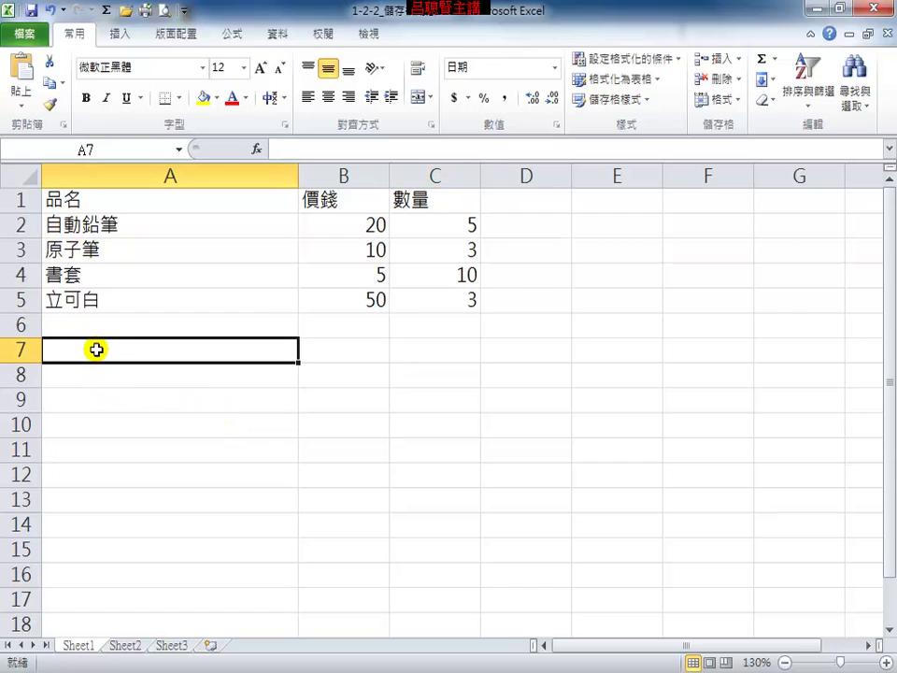
{"action": "type", "text": "3/4"}
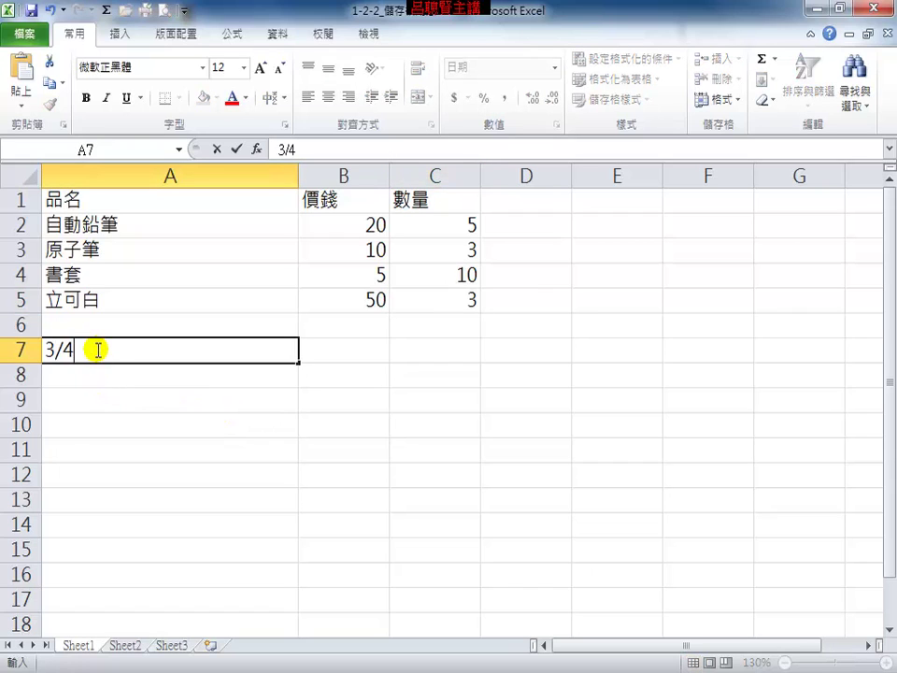
{"action": "key", "text": "Return"}
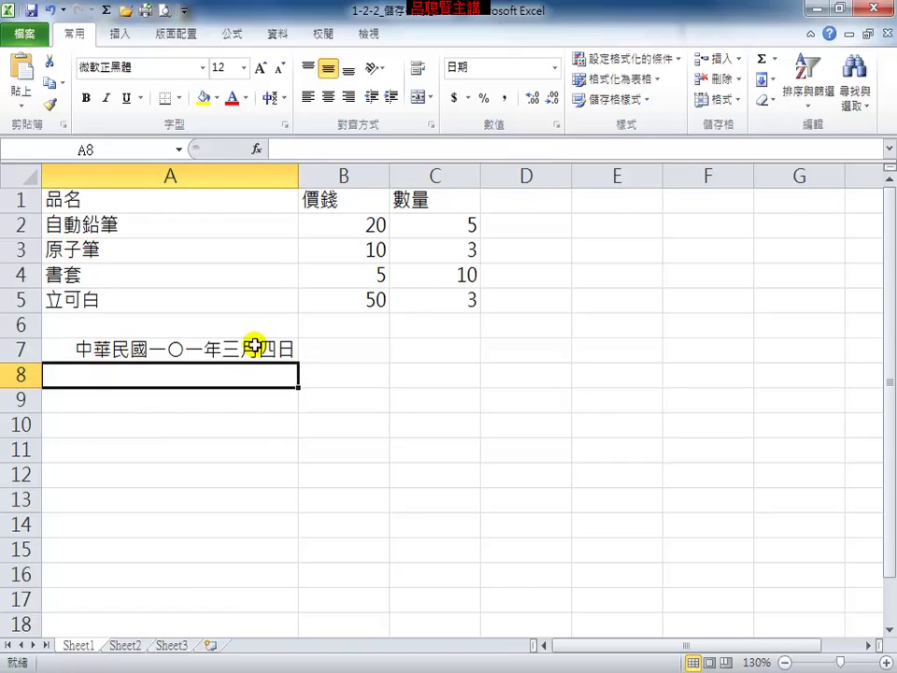
{"action": "left_click", "coordinate": [240, 348]}
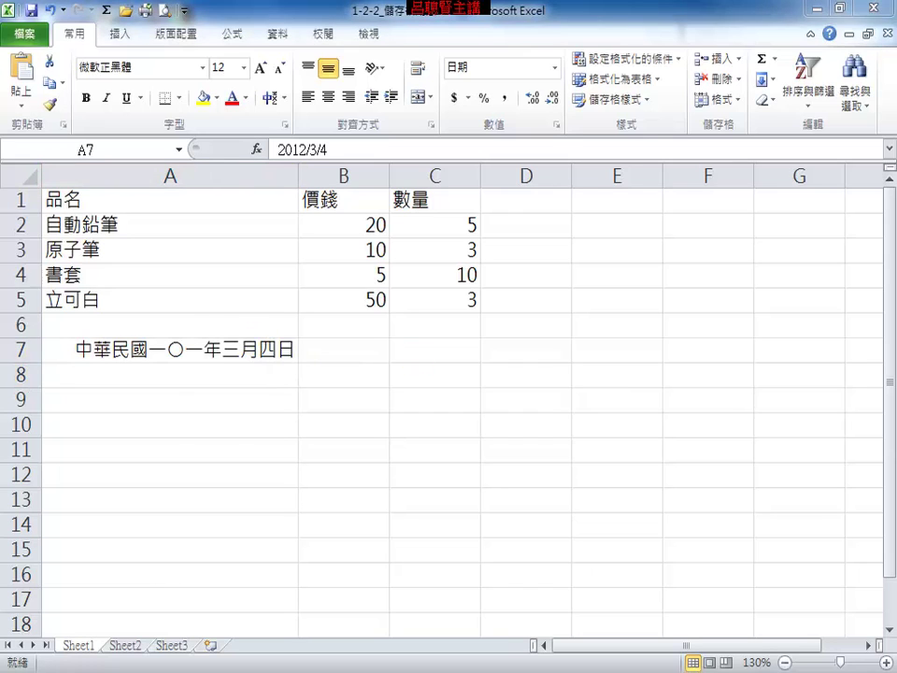
{"action": "left_click", "coordinate": [238, 348]}
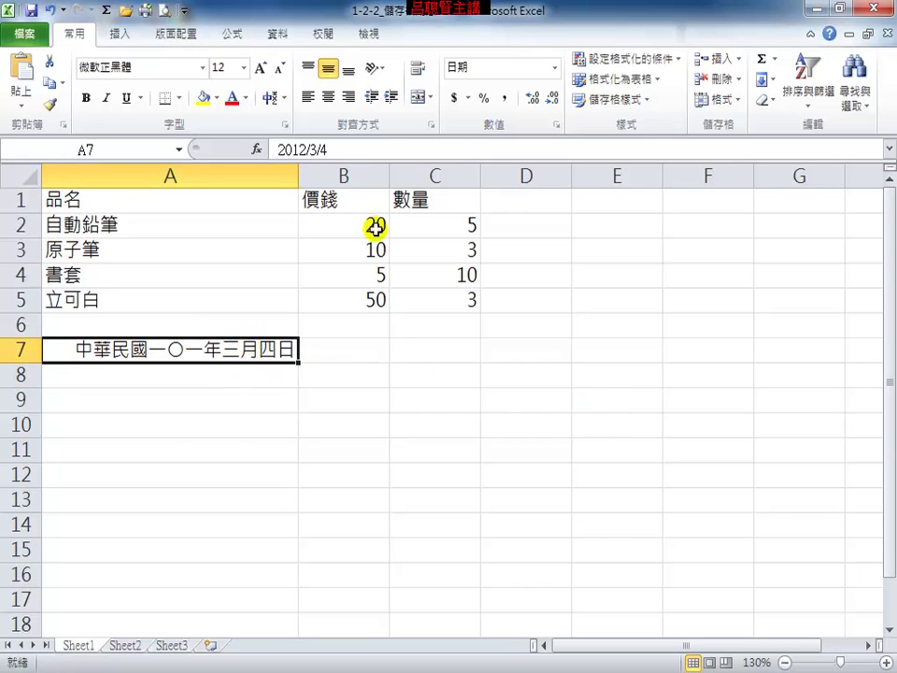
{"action": "left_click", "coordinate": [555, 68]}
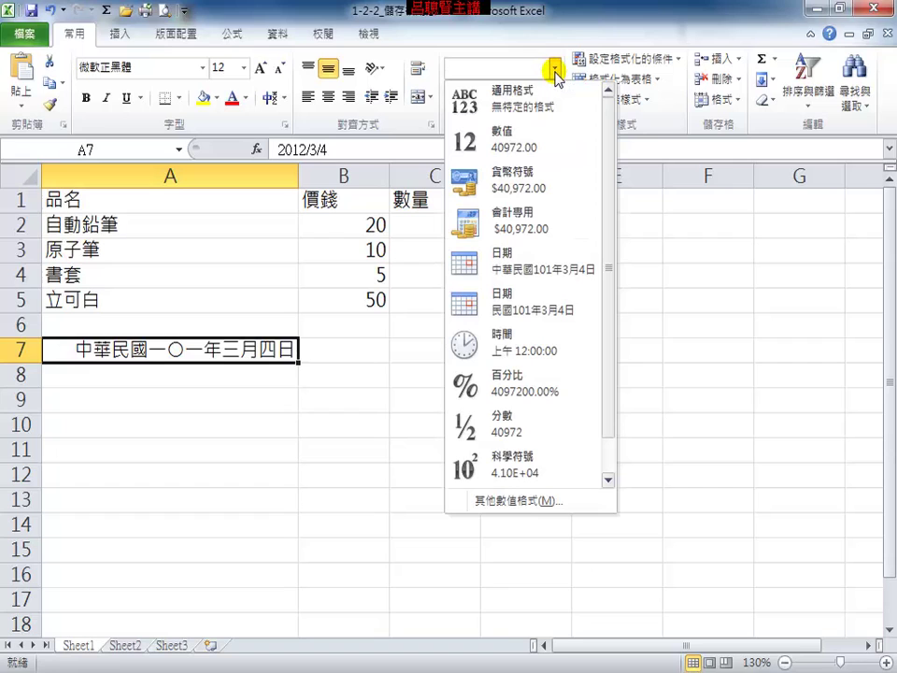
Step: Apply the short 90/3/14 date format to A7 through Format Cells
{"action": "left_click", "coordinate": [549, 19]}
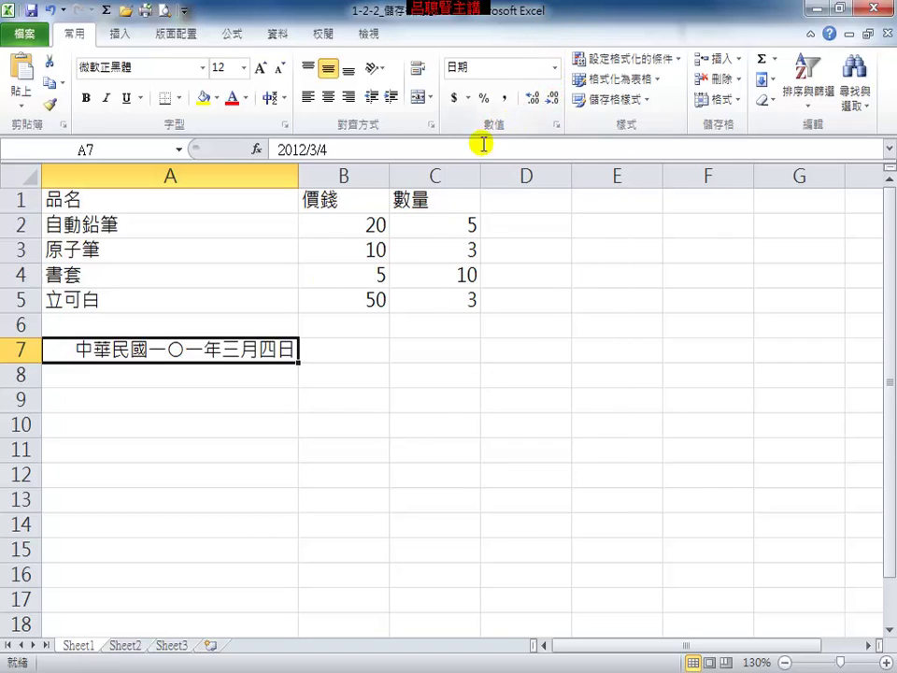
{"action": "left_click", "coordinate": [561, 129]}
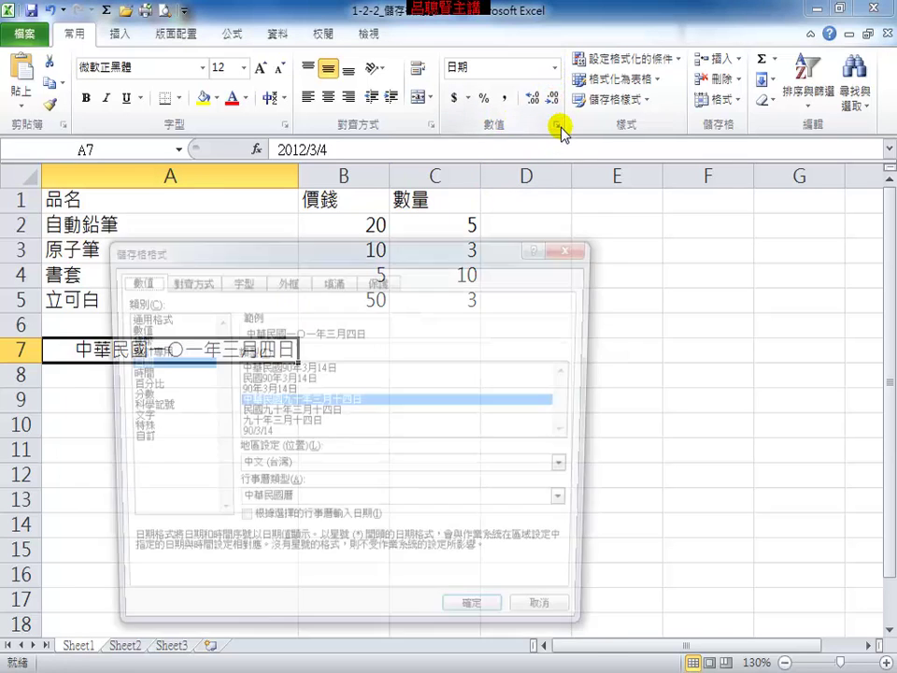
{"action": "left_click_drag", "start_coordinate": [381, 250], "coordinate": [566, 271]}
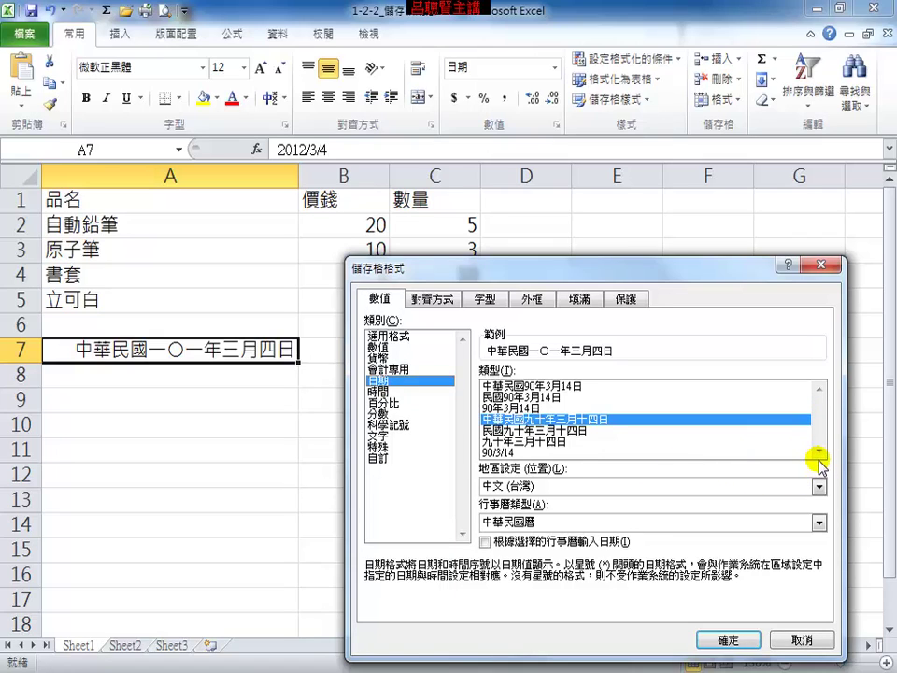
{"action": "left_click", "coordinate": [488, 452]}
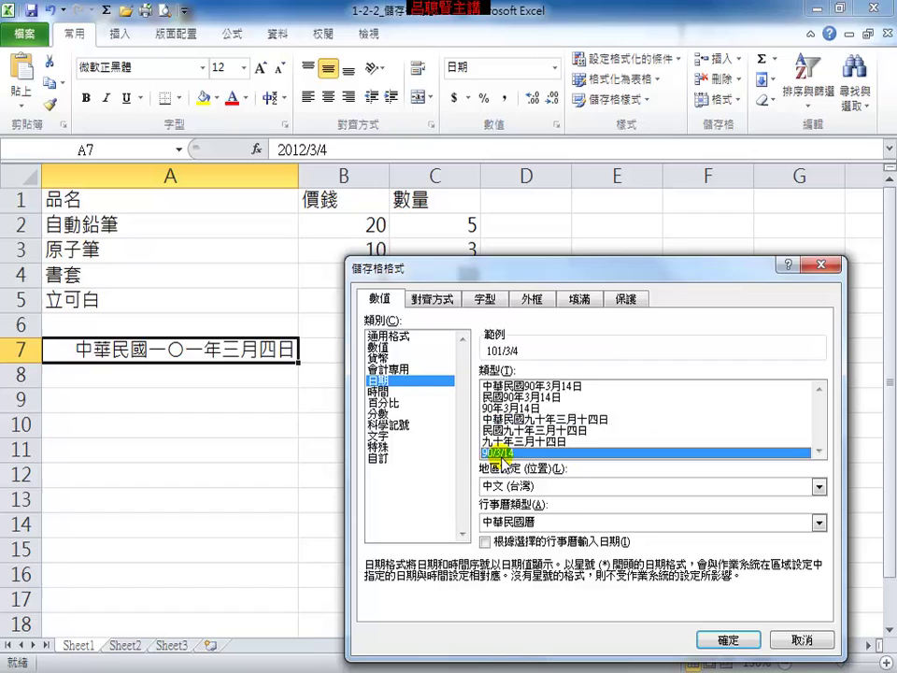
{"action": "left_click", "coordinate": [711, 640]}
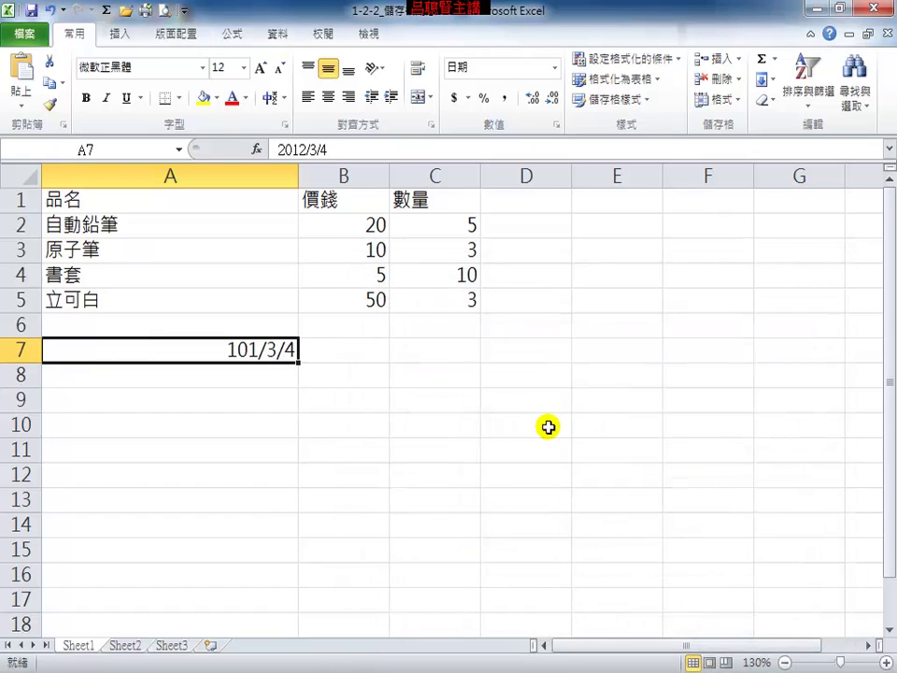
Step: Review A7's date formats in Format Cells again and cancel without changes
{"action": "left_click", "coordinate": [558, 124]}
{"action": "left_click", "coordinate": [393, 384]}
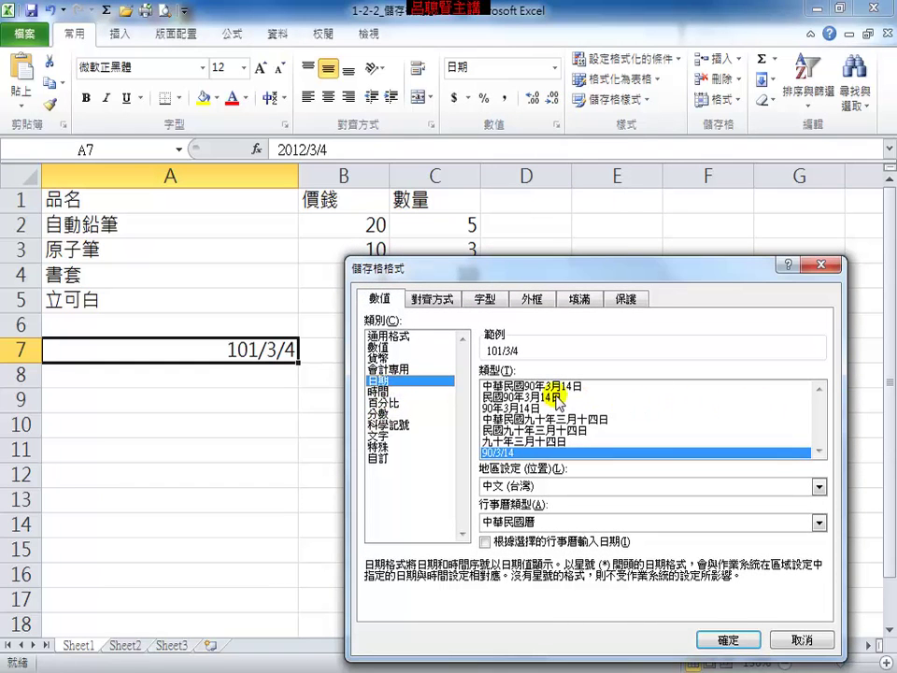
{"action": "left_click", "coordinate": [541, 420]}
{"action": "key", "text": "Down"}
{"action": "key", "text": "Down"}
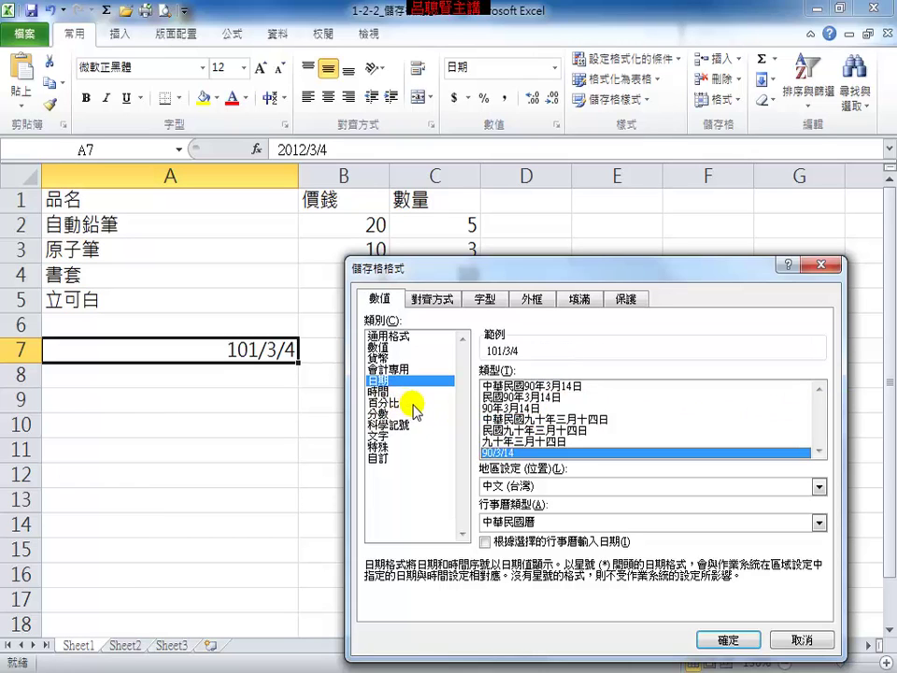
{"action": "left_click", "coordinate": [808, 639]}
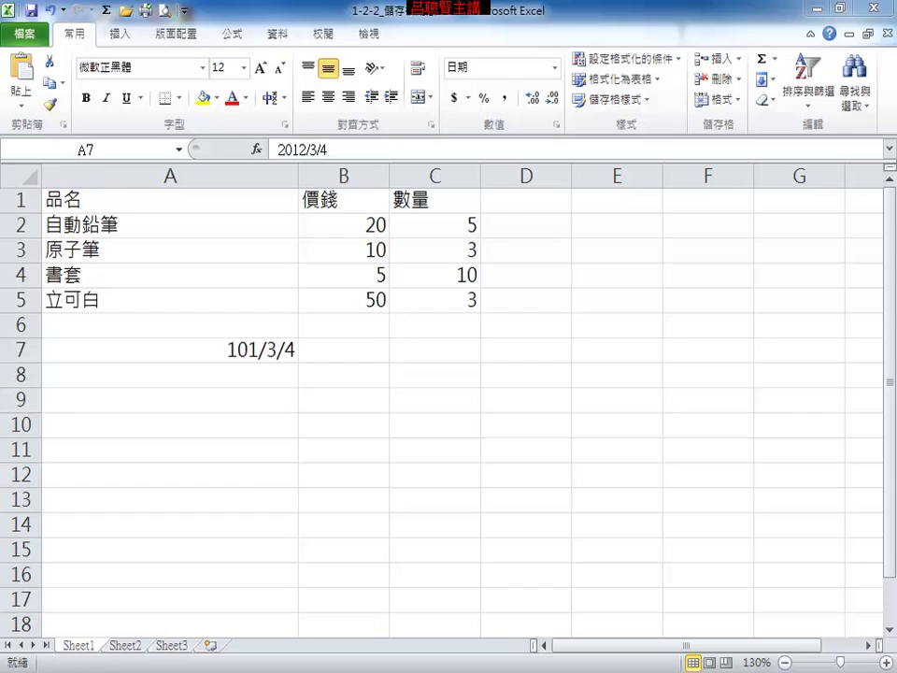
{"action": "key", "text": "alt+Tab"}
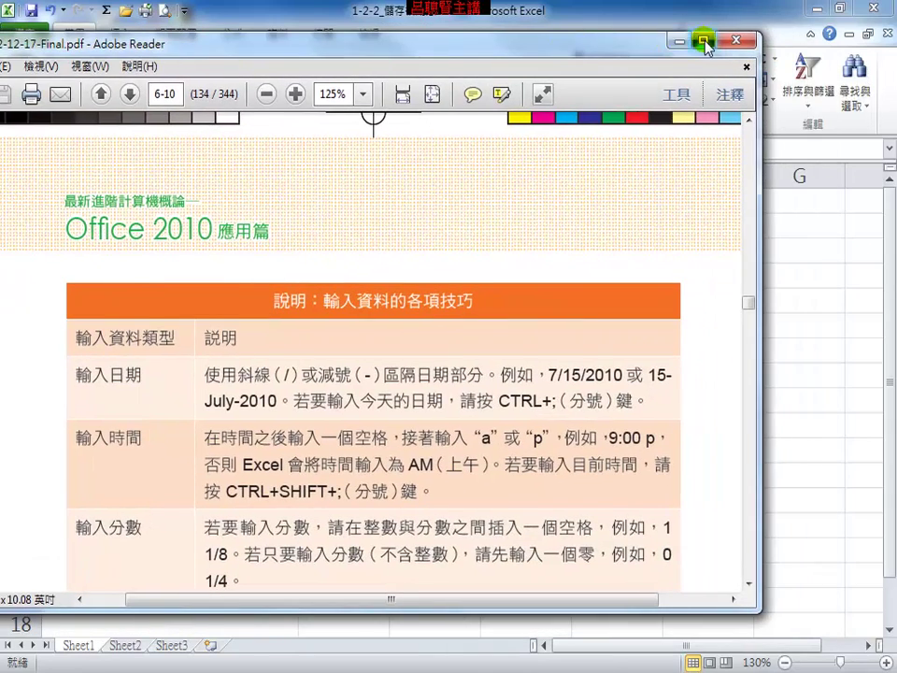
{"action": "left_click", "coordinate": [705, 38]}
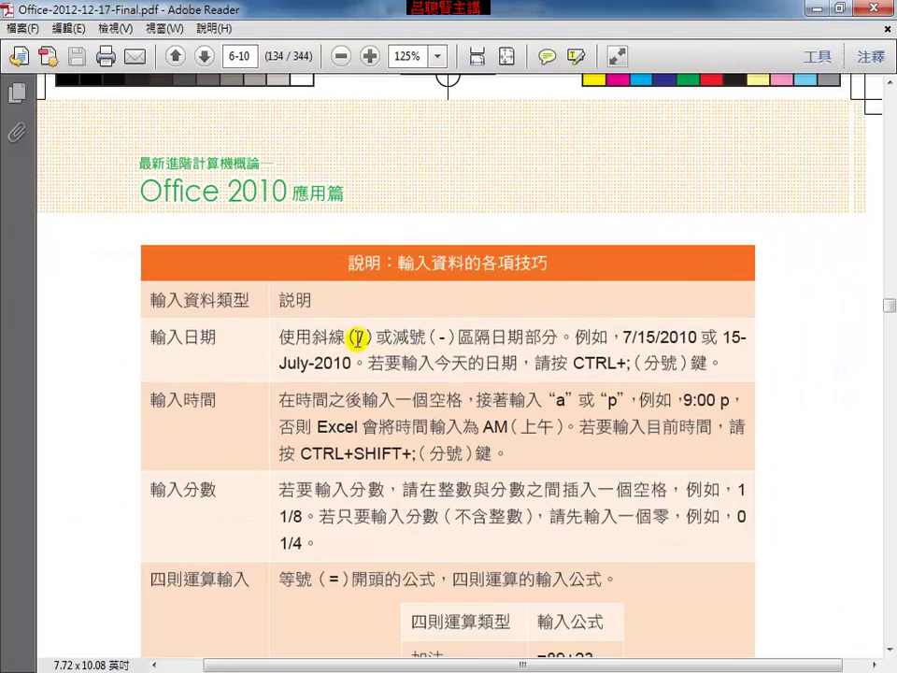
{"action": "left_click_drag", "start_coordinate": [372, 335], "coordinate": [335, 335]}
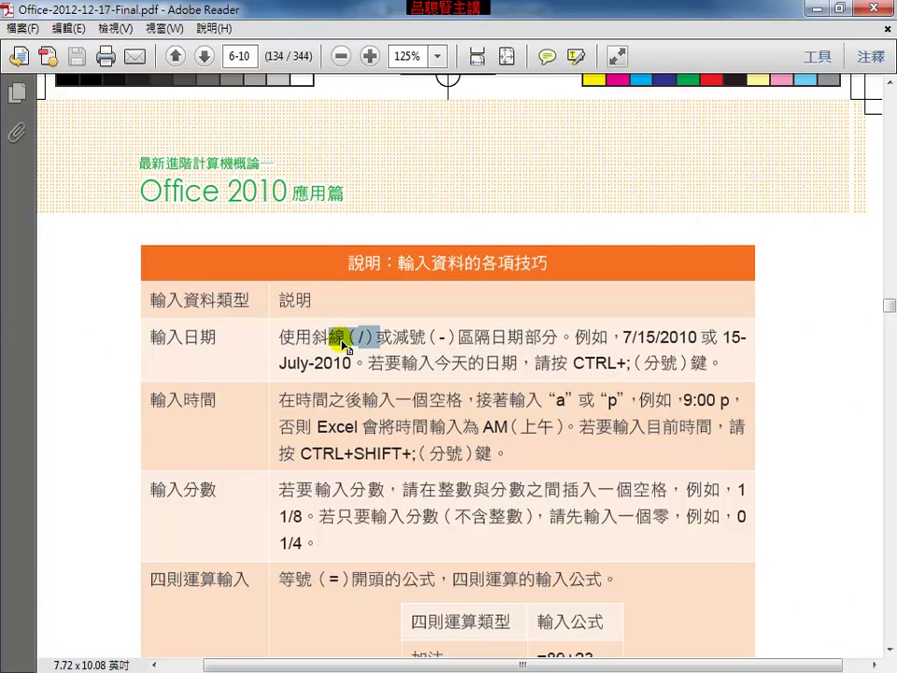
{"action": "left_click_drag", "start_coordinate": [439, 334], "coordinate": [460, 334]}
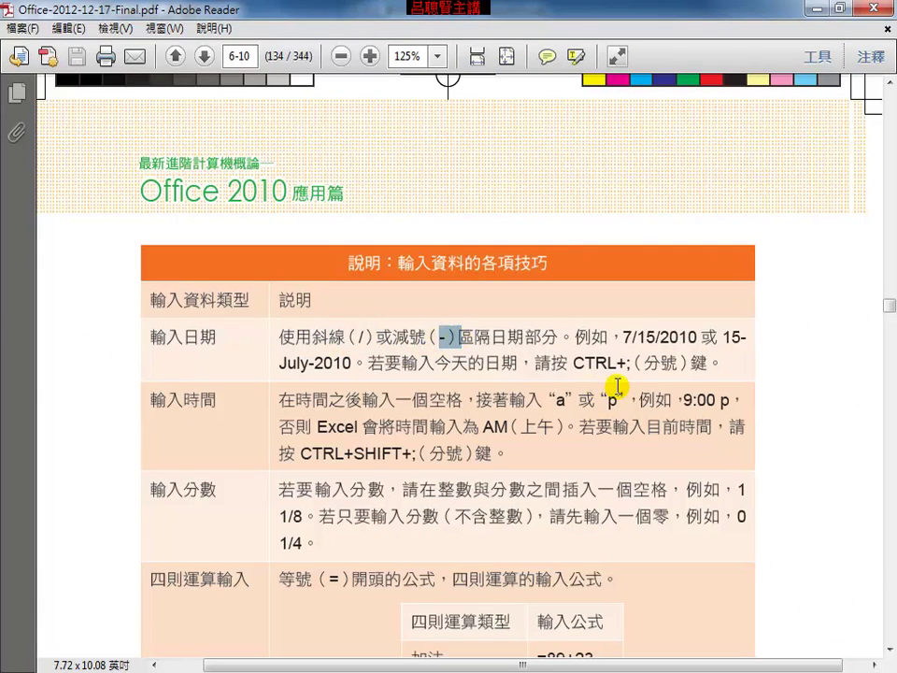
{"action": "left_click_drag", "start_coordinate": [573, 363], "coordinate": [645, 363]}
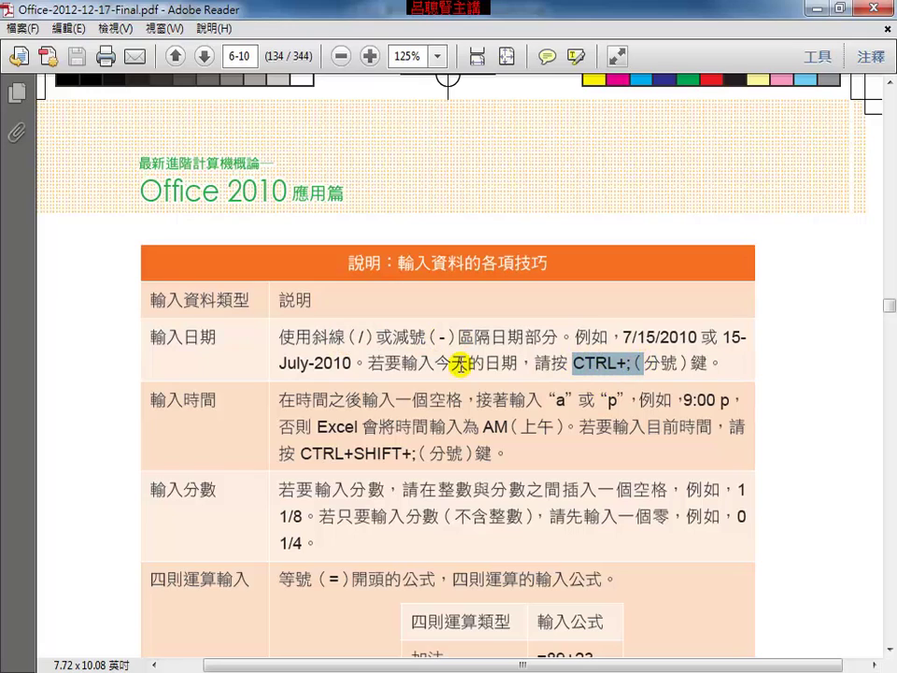
{"action": "left_click_drag", "start_coordinate": [435, 362], "coordinate": [522, 363]}
{"action": "left_click", "coordinate": [430, 426]}
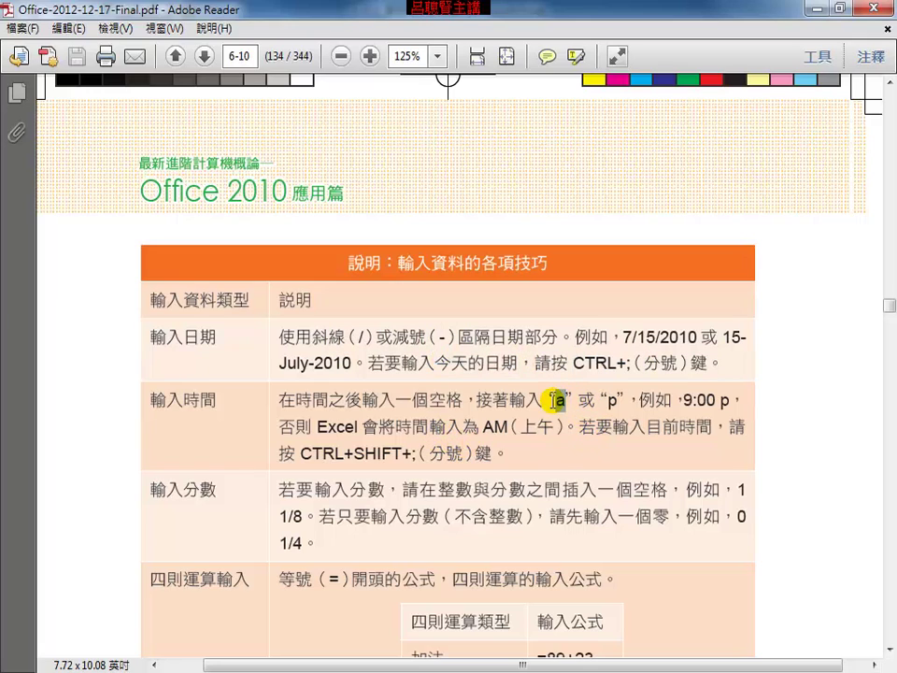
{"action": "left_click_drag", "start_coordinate": [628, 402], "coordinate": [567, 400]}
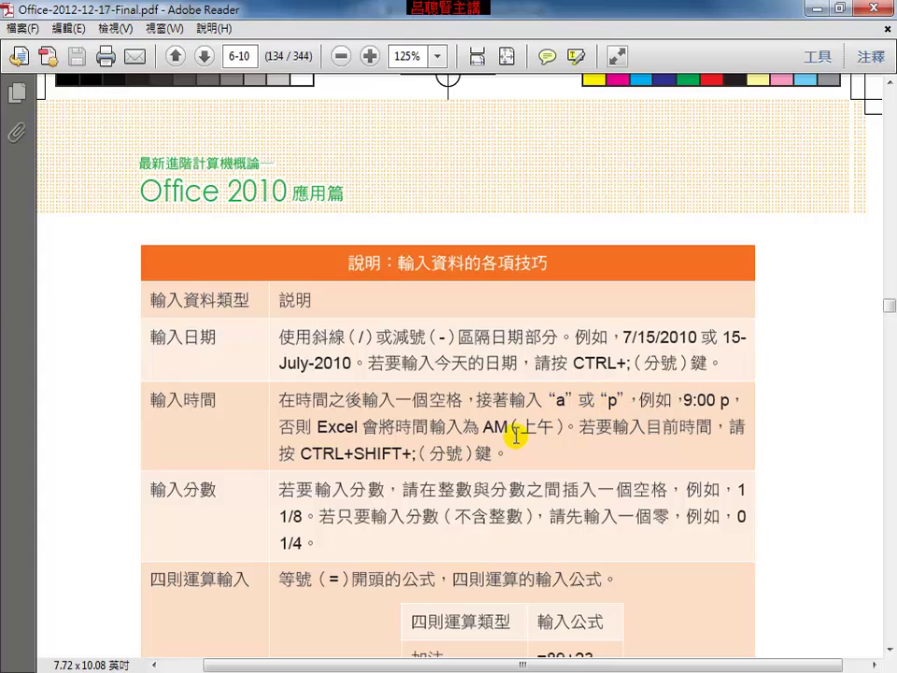
{"action": "left_click_drag", "start_coordinate": [482, 426], "coordinate": [528, 424]}
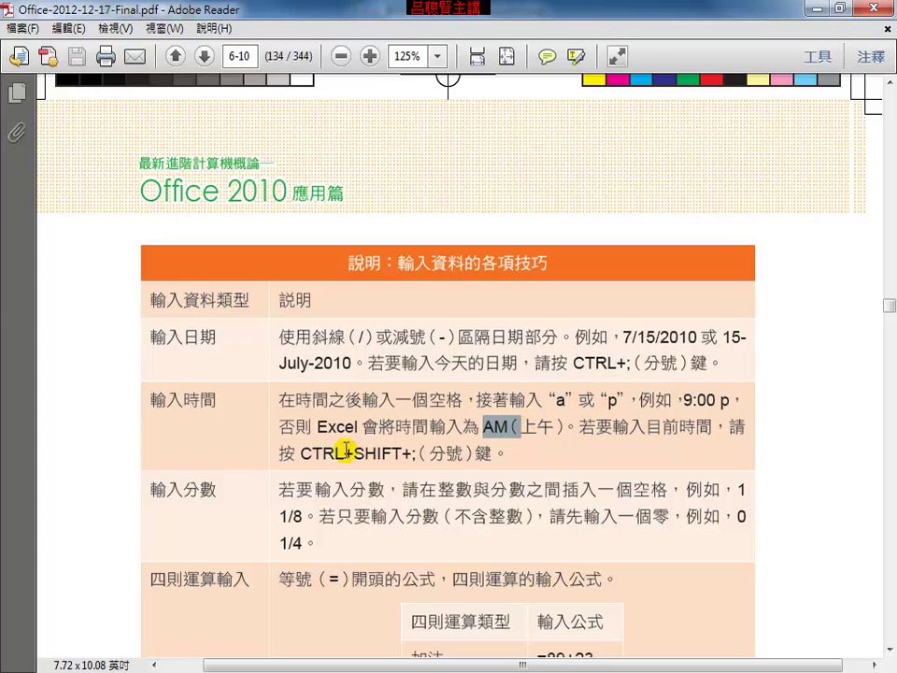
{"action": "left_click_drag", "start_coordinate": [301, 453], "coordinate": [403, 453]}
{"action": "left_click", "coordinate": [434, 457]}
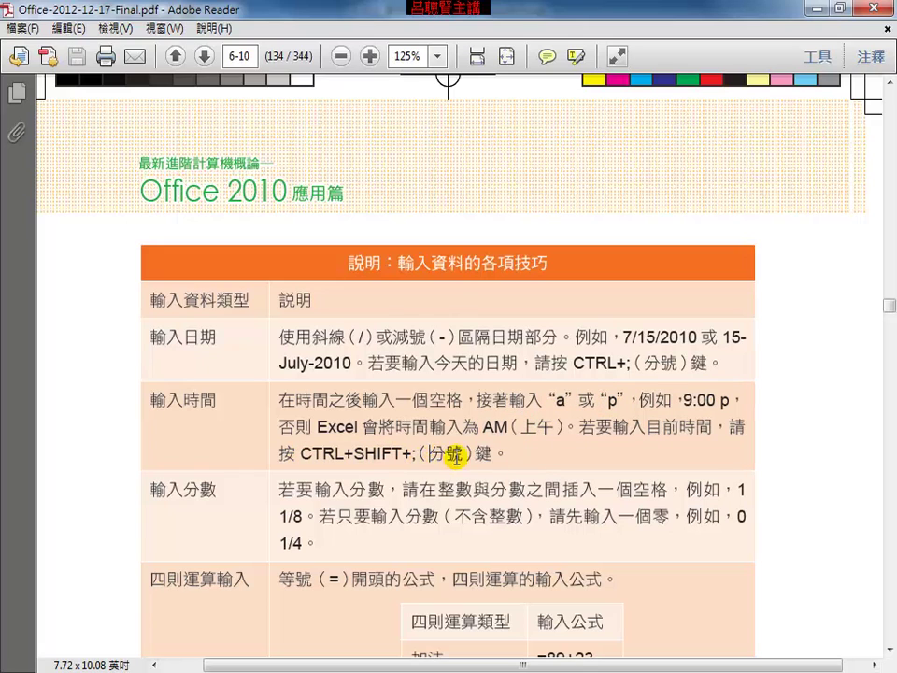
{"action": "left_click_drag", "start_coordinate": [629, 427], "coordinate": [712, 426]}
{"action": "scroll", "coordinate": [594, 438], "scroll_direction": "down", "scroll_amount": 3}
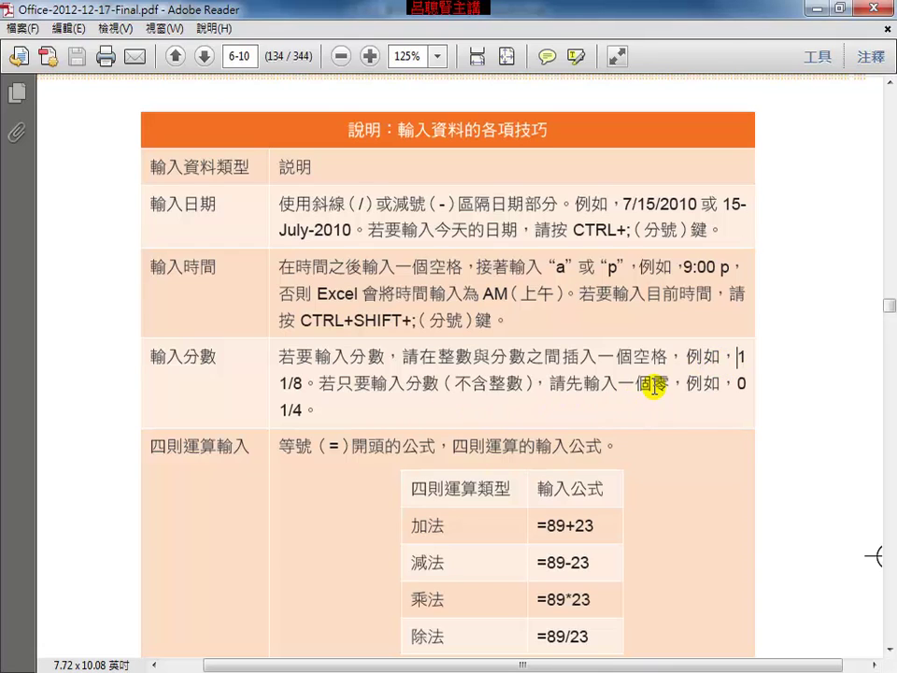
{"action": "left_click_drag", "start_coordinate": [651, 357], "coordinate": [562, 357]}
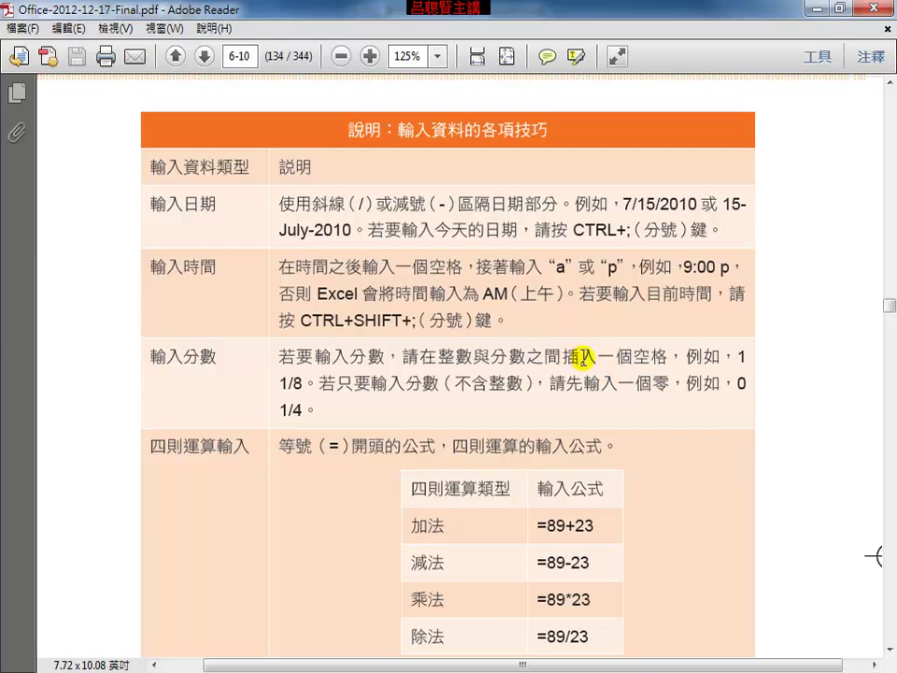
{"action": "left_click", "coordinate": [304, 381]}
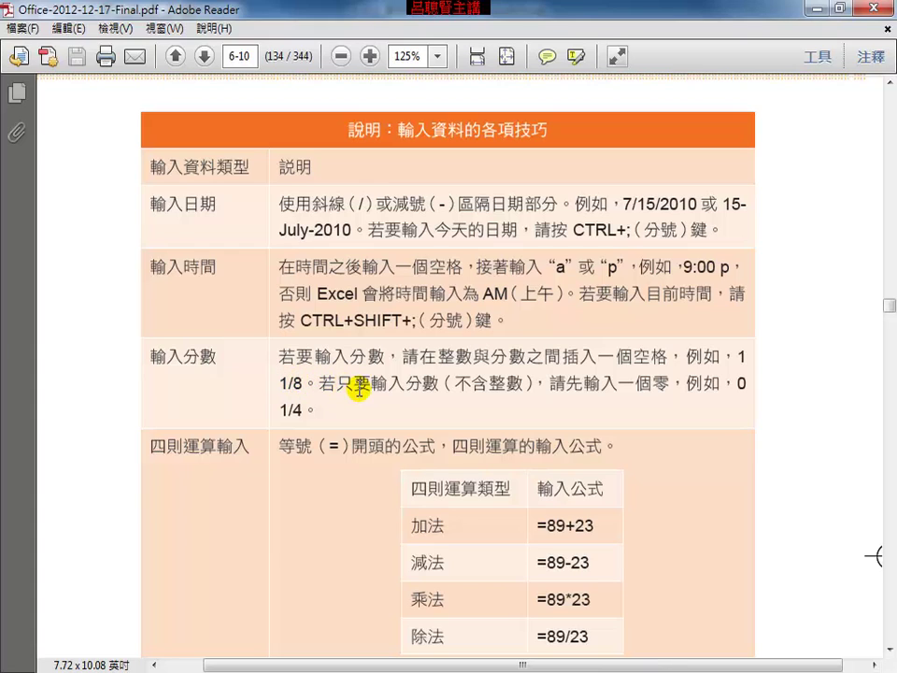
{"action": "left_click_drag", "start_coordinate": [339, 383], "coordinate": [445, 383]}
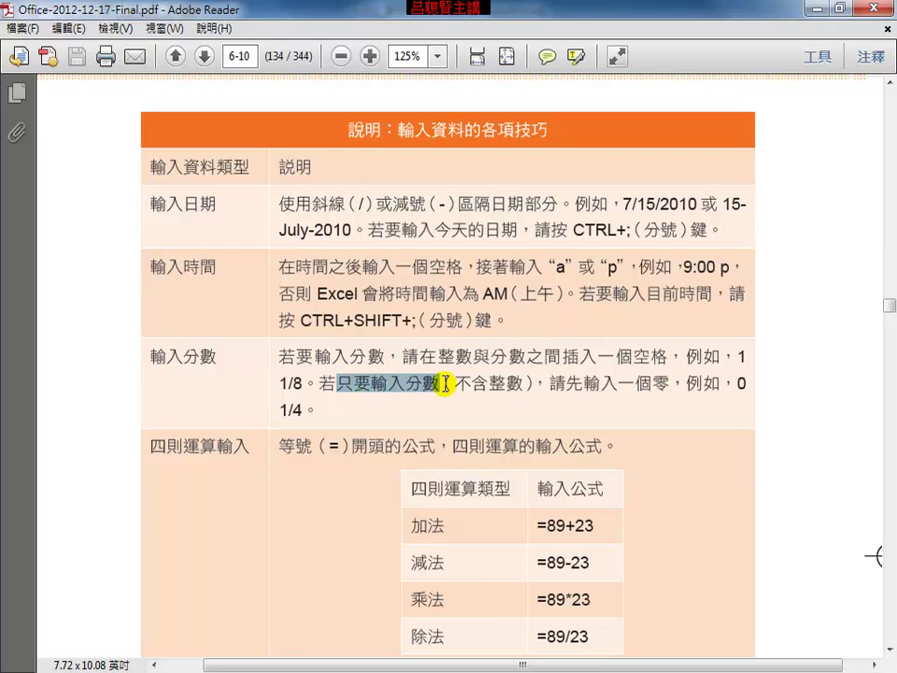
{"action": "left_click", "coordinate": [457, 383]}
{"action": "left_click_drag", "start_coordinate": [551, 384], "coordinate": [645, 383]}
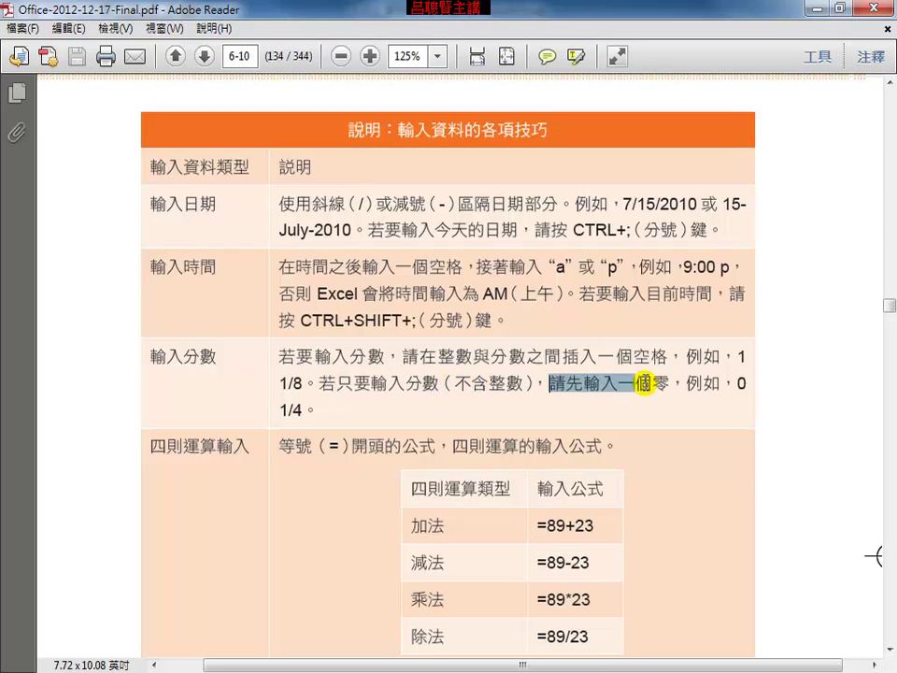
{"action": "left_click_drag", "start_coordinate": [736, 383], "coordinate": [768, 385]}
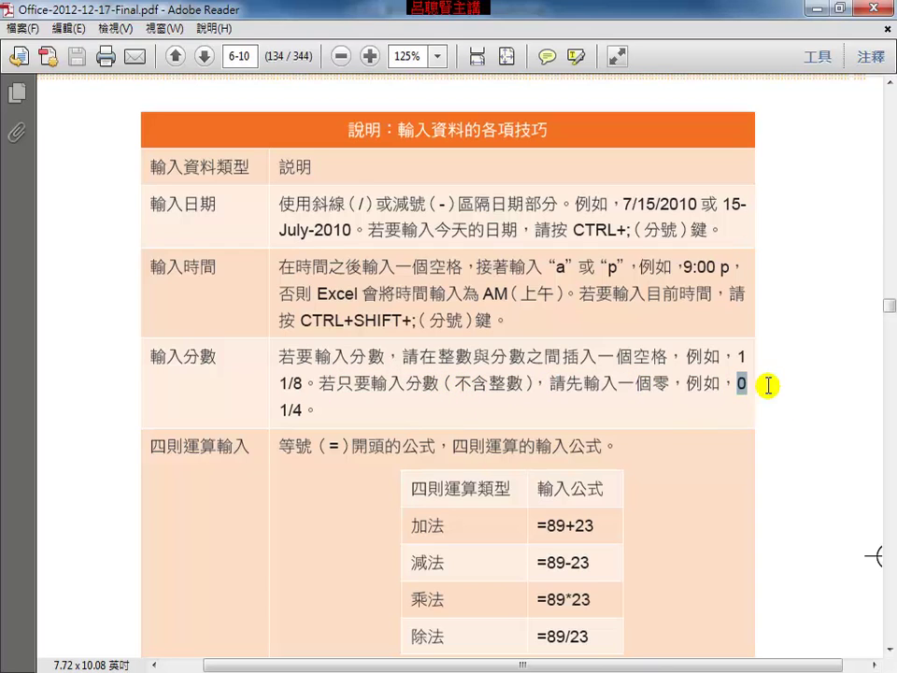
{"action": "left_click", "coordinate": [288, 410]}
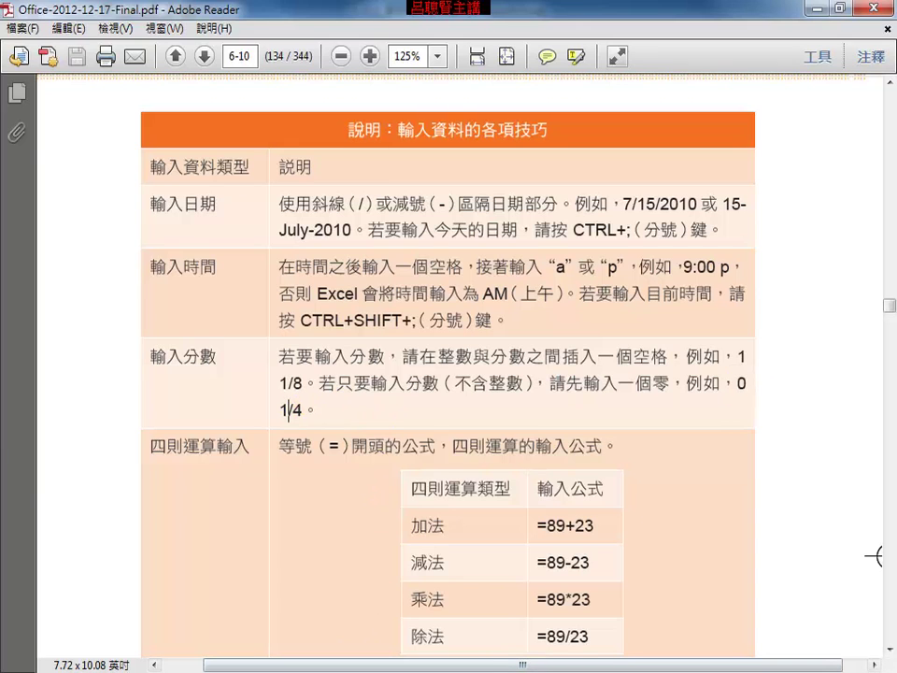
Step: Enter the fractions 1 2/3 in A9 and 0 2/5 in A10
{"action": "mouse_move", "coordinate": [226, 650]}
{"action": "left_click", "coordinate": [491, 561]}
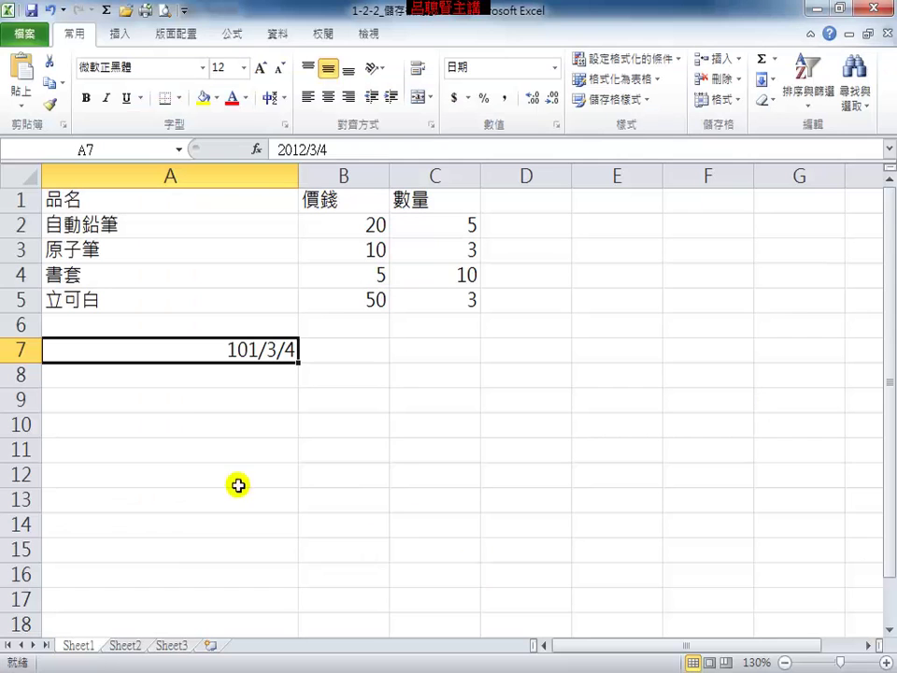
{"action": "left_click", "coordinate": [173, 402]}
{"action": "type", "text": "1 2/3"}
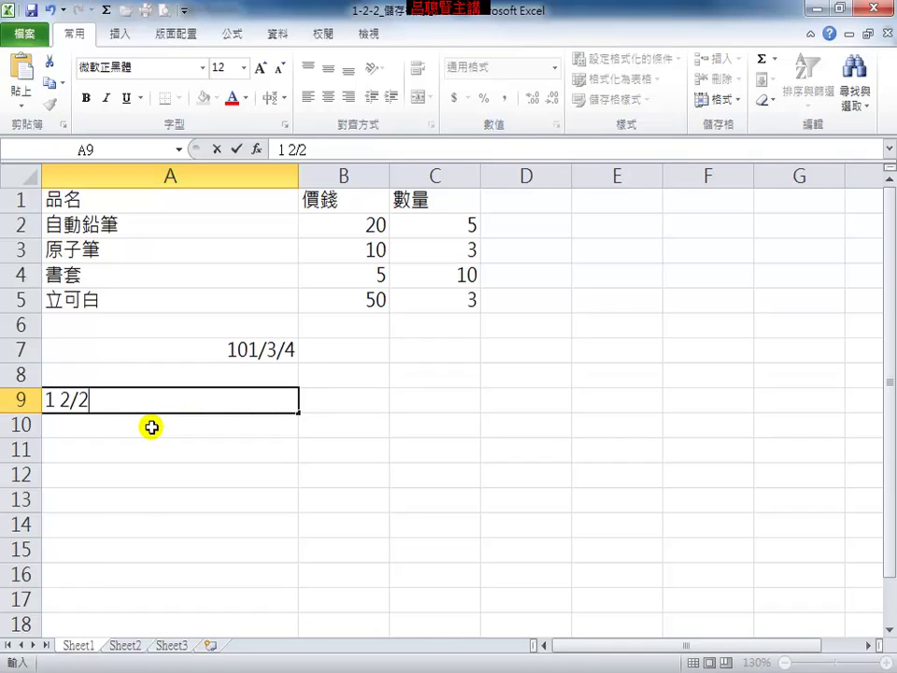
{"action": "key", "text": "Return"}
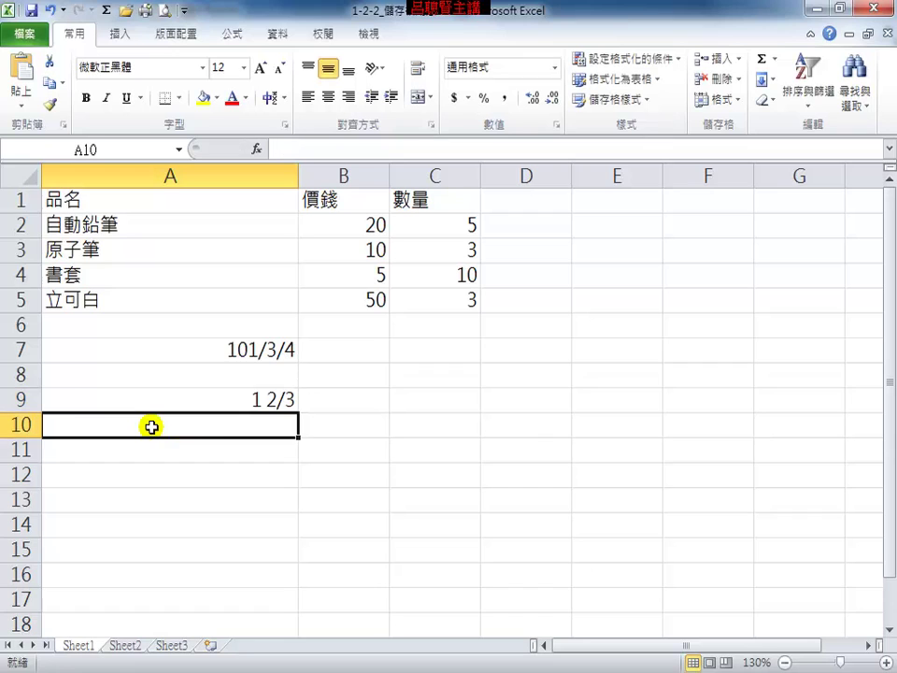
{"action": "left_click", "coordinate": [275, 399]}
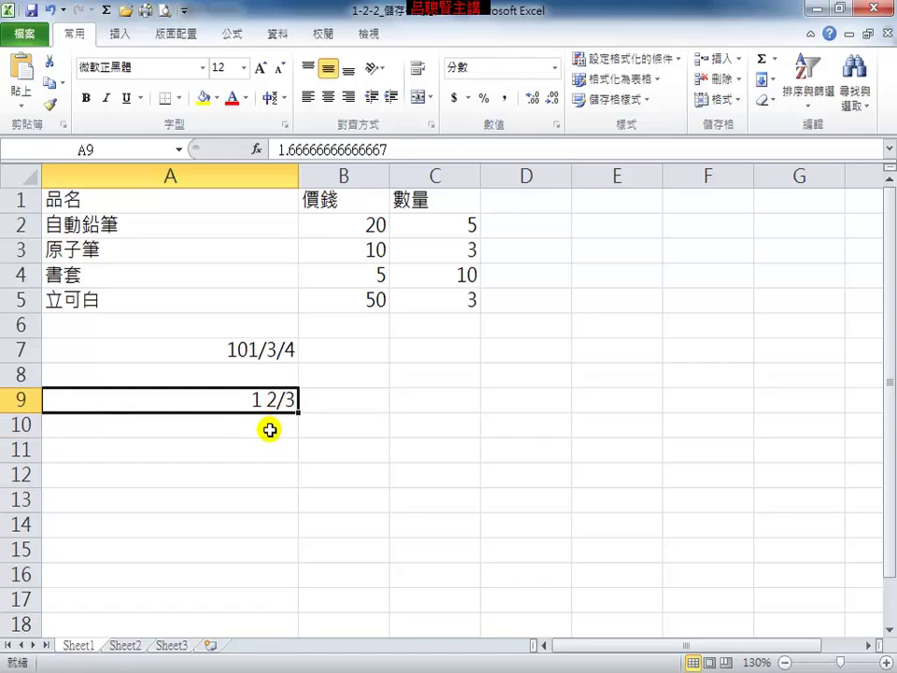
{"action": "left_click", "coordinate": [269, 428]}
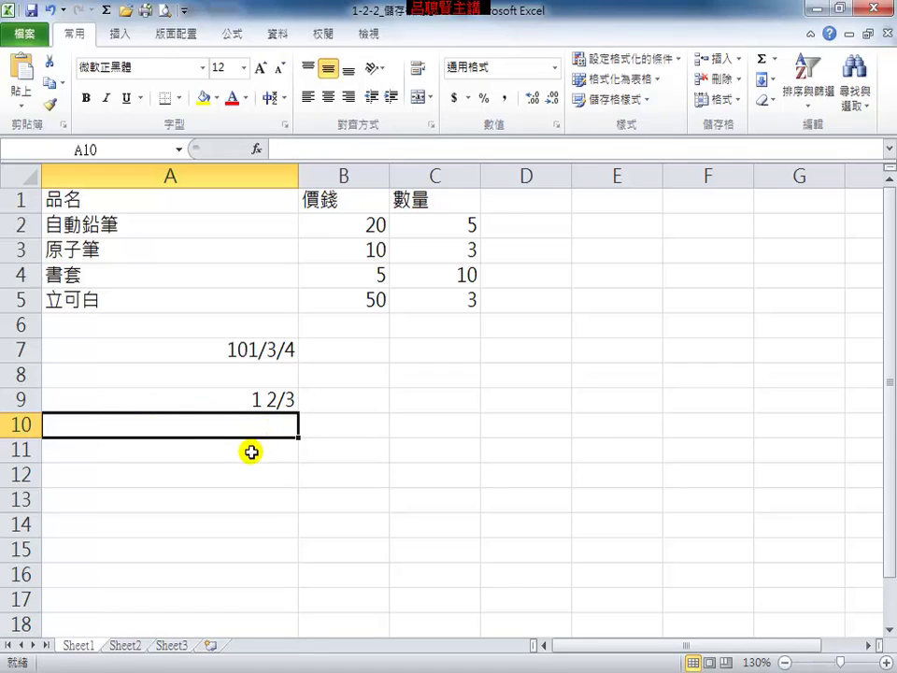
{"action": "type", "text": "0 2/5"}
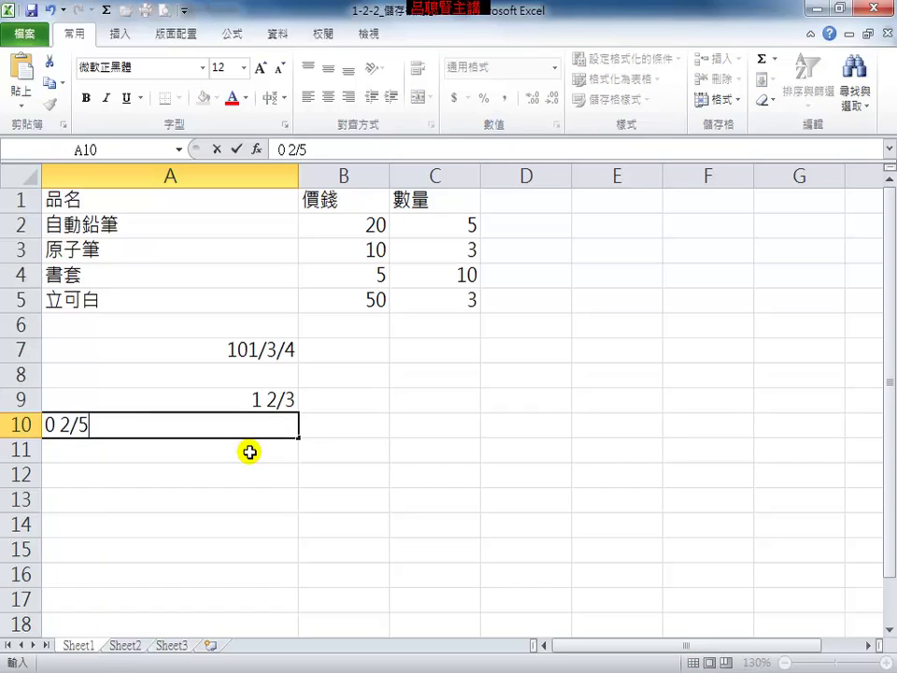
{"action": "key", "text": "Return"}
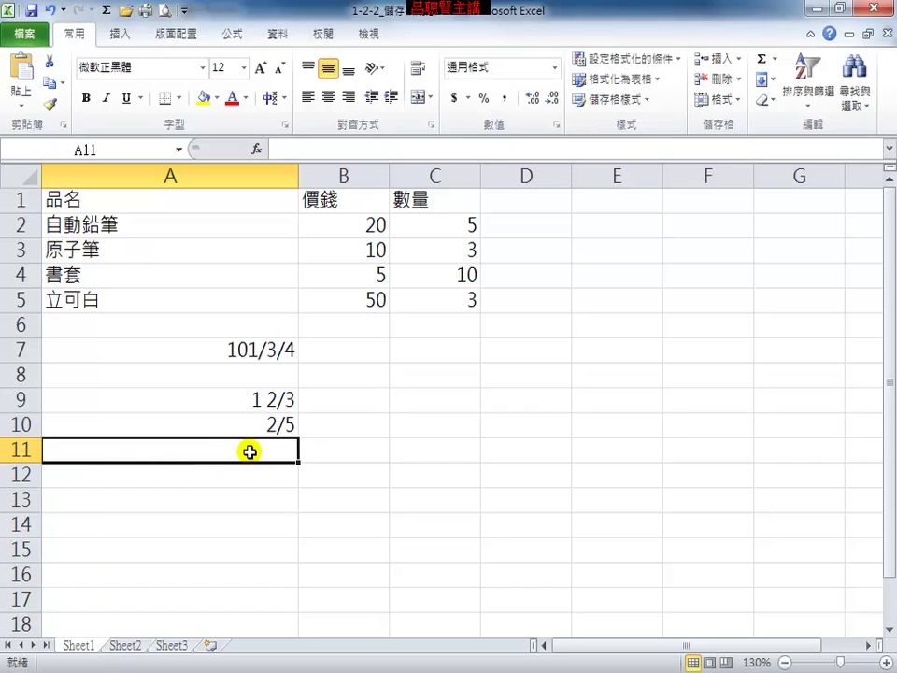
Step: Check that A9 and A10 are stored as 1.666… and 0.4
{"action": "left_click_drag", "start_coordinate": [277, 398], "coordinate": [283, 427]}
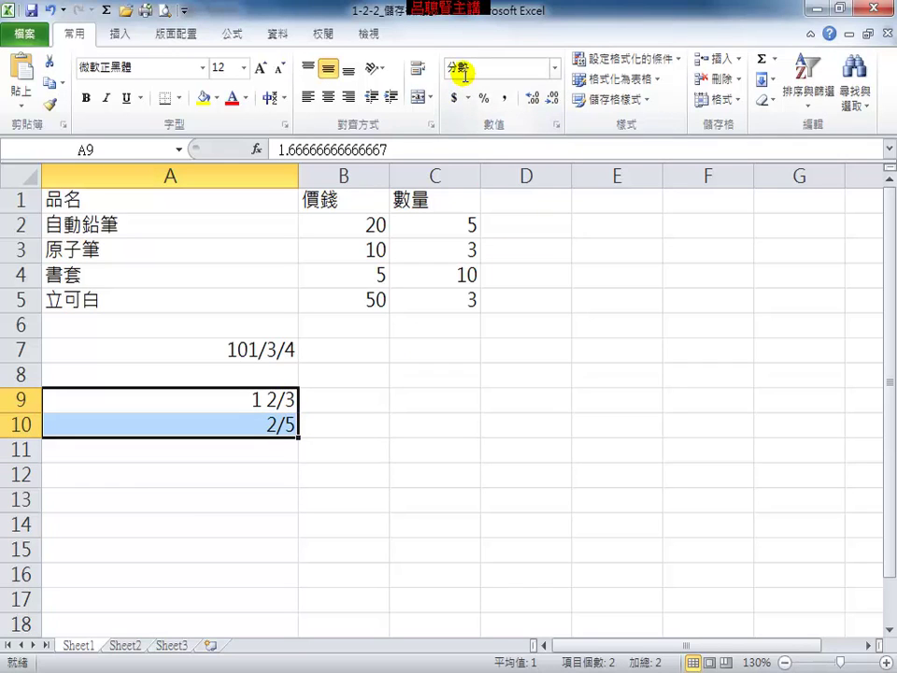
{"action": "left_click", "coordinate": [361, 440]}
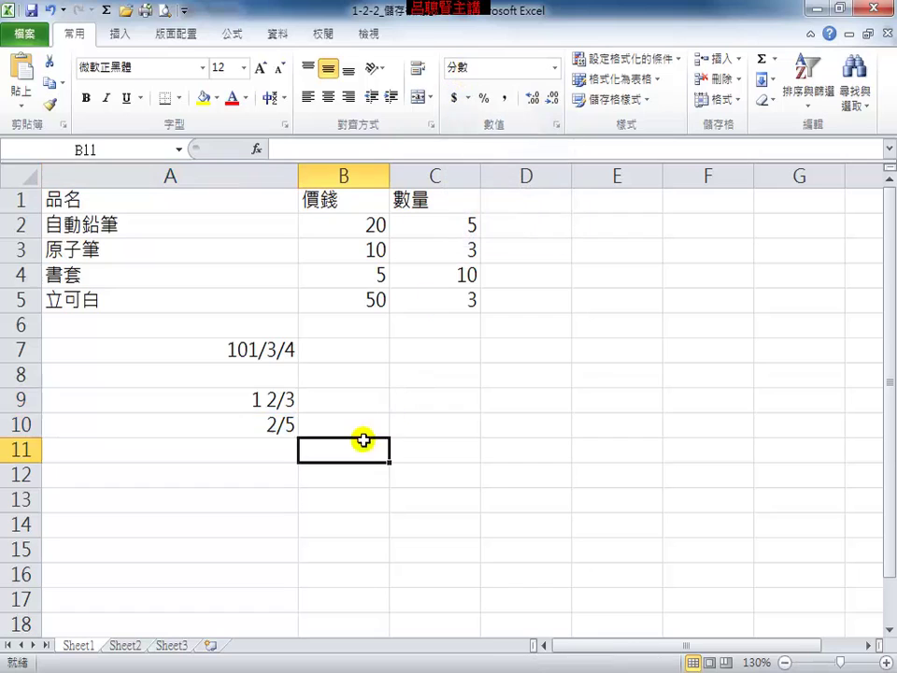
{"action": "left_click_drag", "start_coordinate": [271, 401], "coordinate": [263, 425]}
{"action": "left_click", "coordinate": [258, 424]}
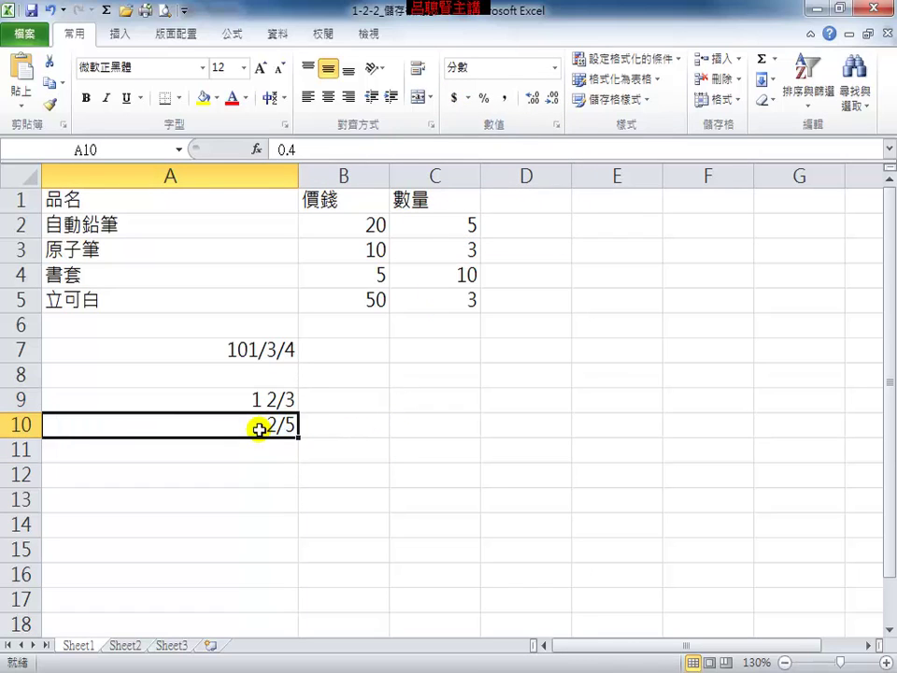
{"action": "left_click", "coordinate": [277, 399]}
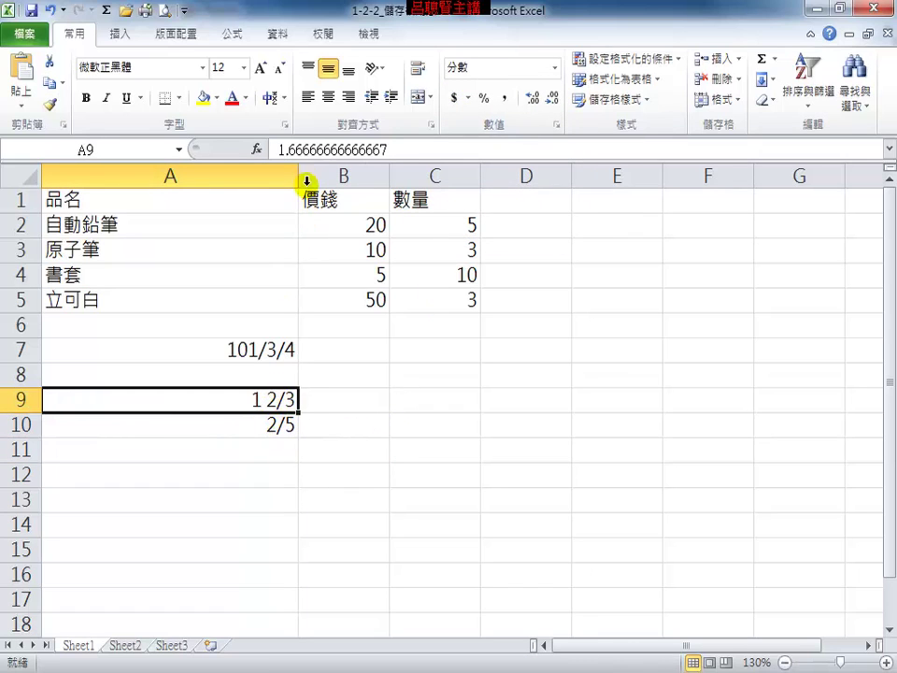
{"action": "left_click", "coordinate": [288, 426]}
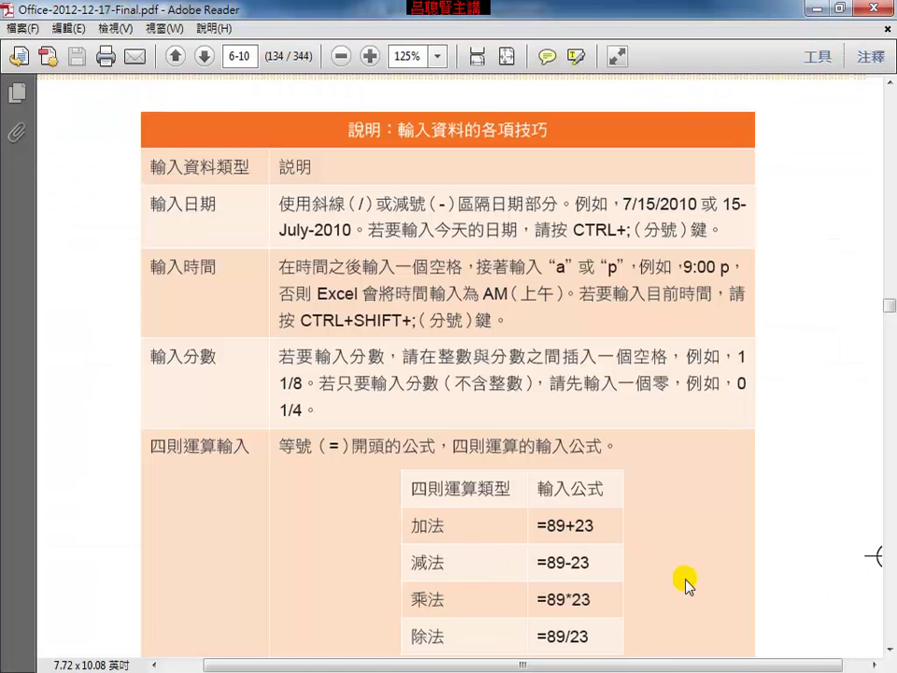
Step: Point out the equals sign and operators in the formula examples, scroll to 6-2-3, restore Reader
{"action": "scroll", "coordinate": [687, 538], "scroll_direction": "down", "scroll_amount": 2}
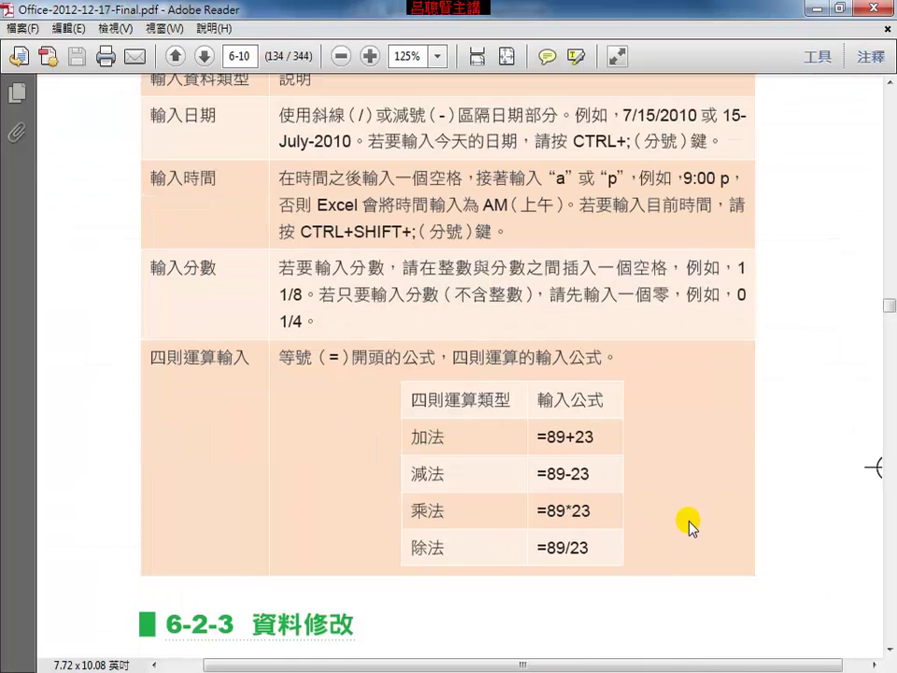
{"action": "double_click", "coordinate": [329, 363]}
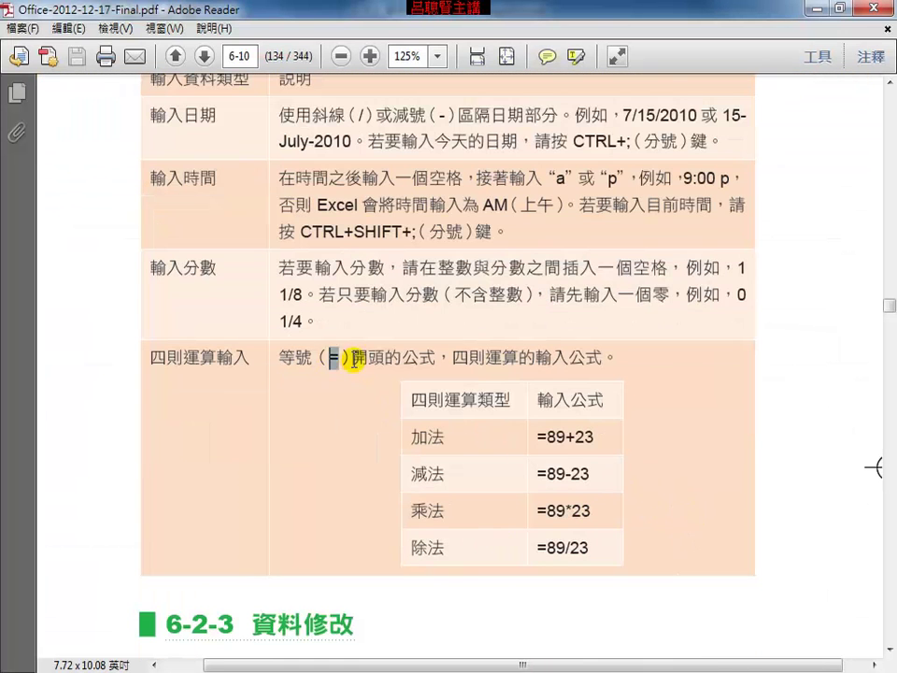
{"action": "left_click", "coordinate": [457, 438]}
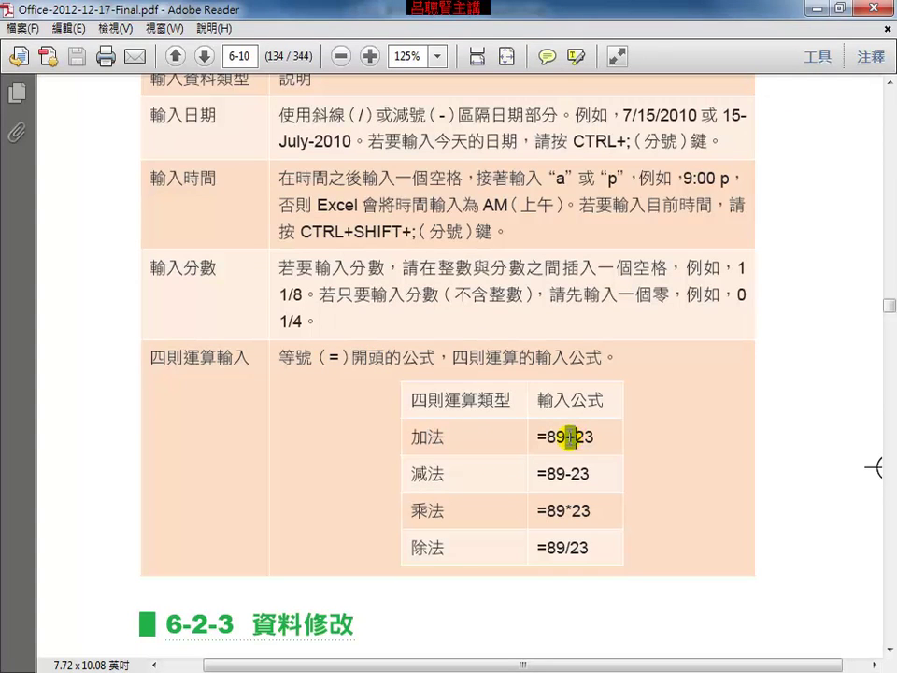
{"action": "double_click", "coordinate": [567, 475]}
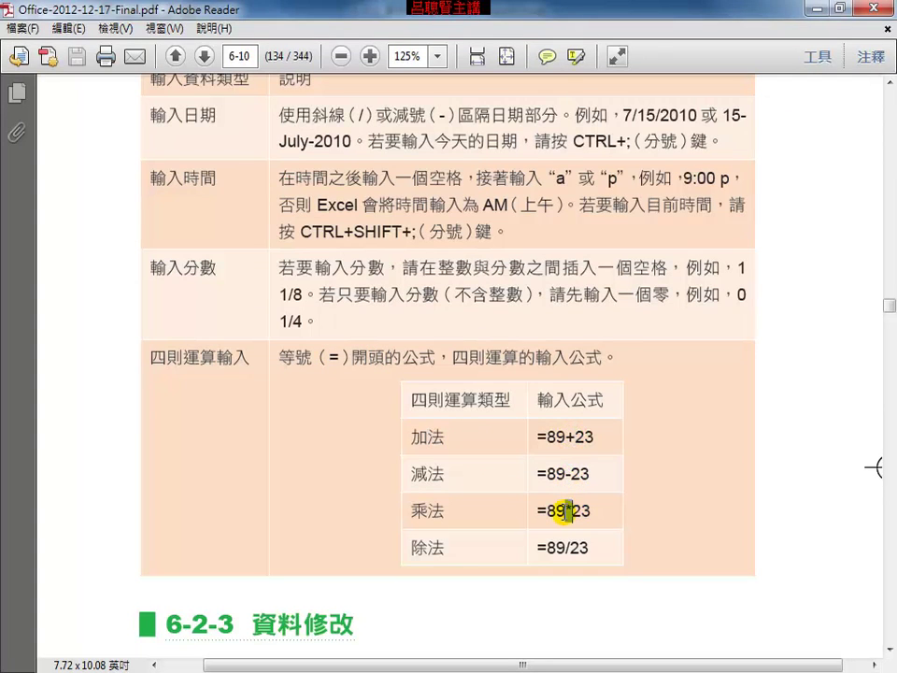
{"action": "left_click", "coordinate": [585, 506]}
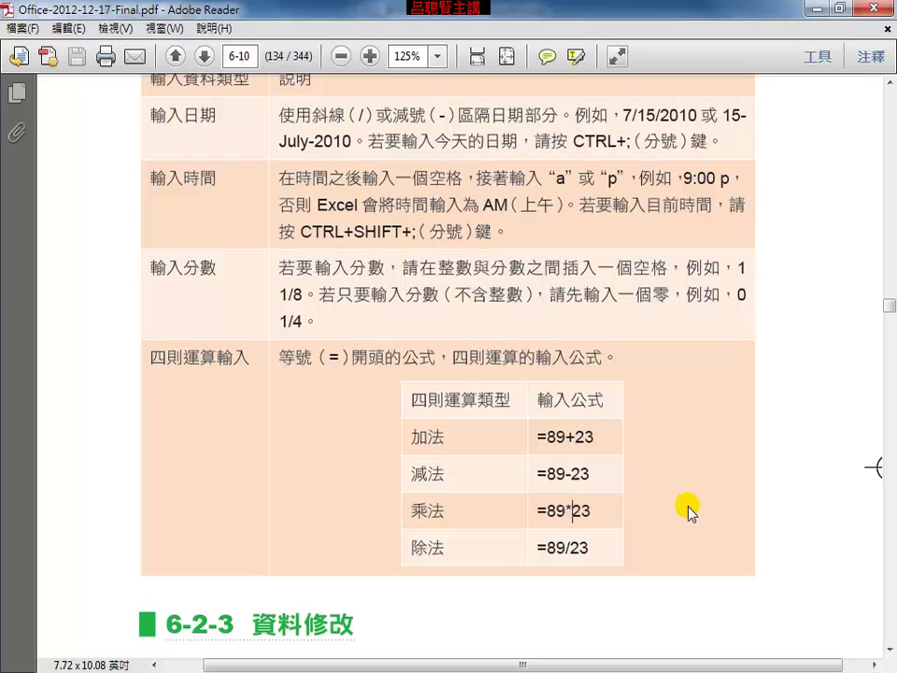
{"action": "left_click", "coordinate": [568, 548]}
{"action": "scroll", "coordinate": [705, 466], "scroll_direction": "down", "scroll_amount": 5}
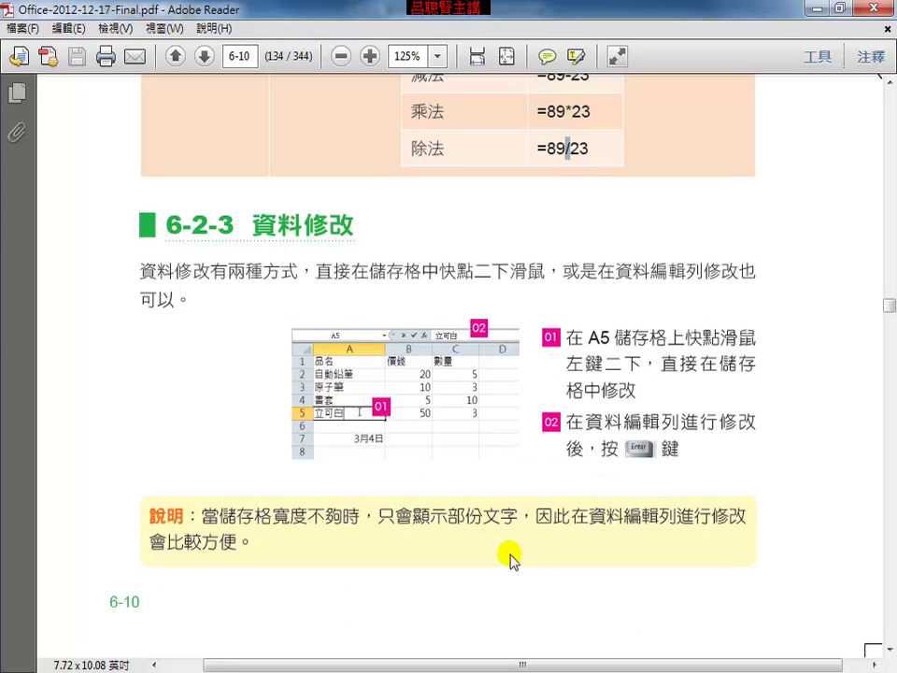
{"action": "left_click", "coordinate": [840, 10]}
Step: Clear the date and fraction entries in A7:A11
{"action": "left_click", "coordinate": [844, 13]}
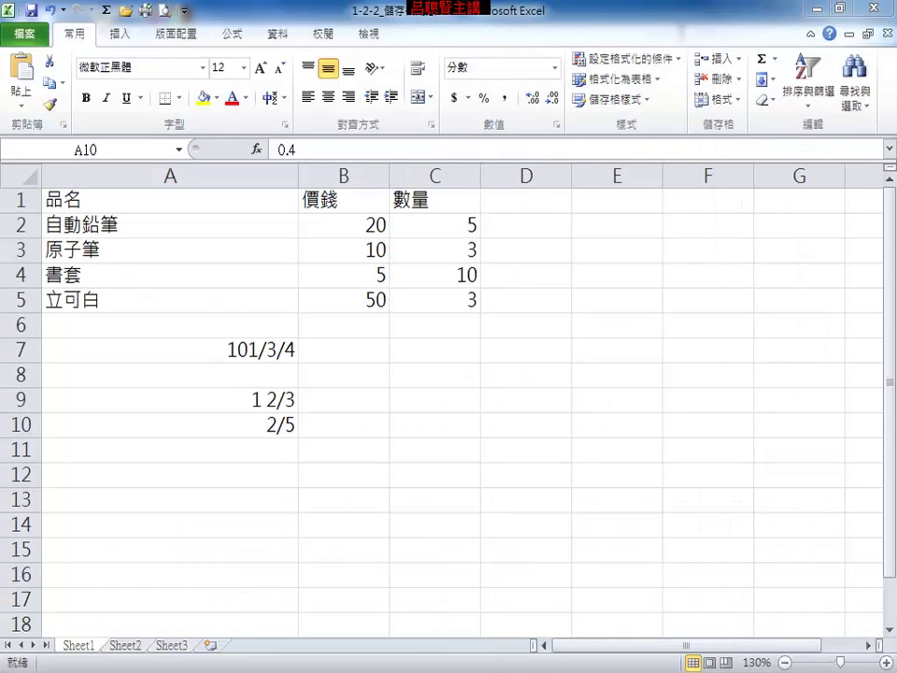
{"action": "left_click_drag", "start_coordinate": [244, 347], "coordinate": [264, 439]}
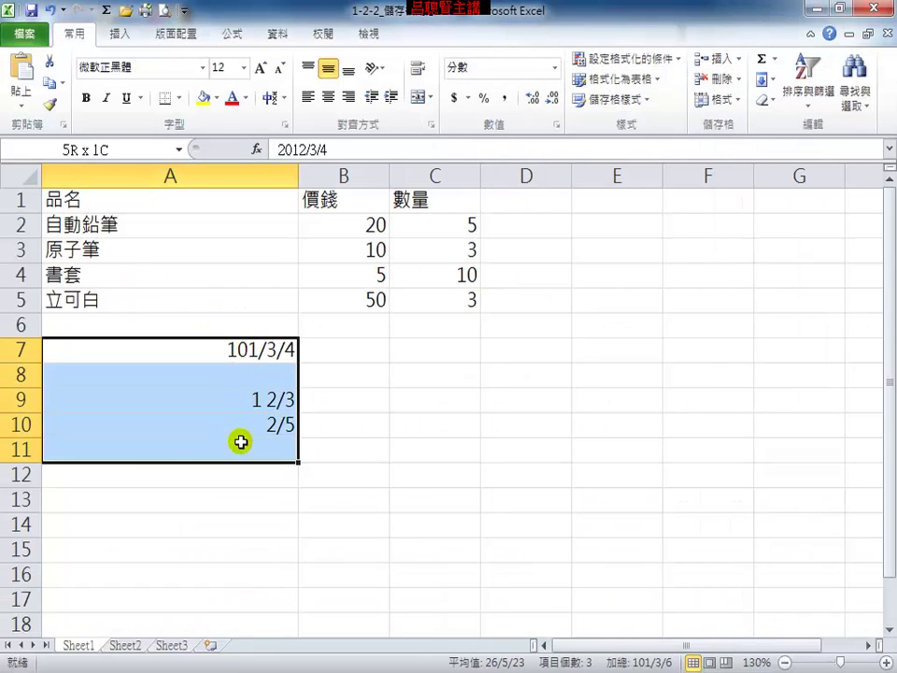
{"action": "key", "text": "Delete"}
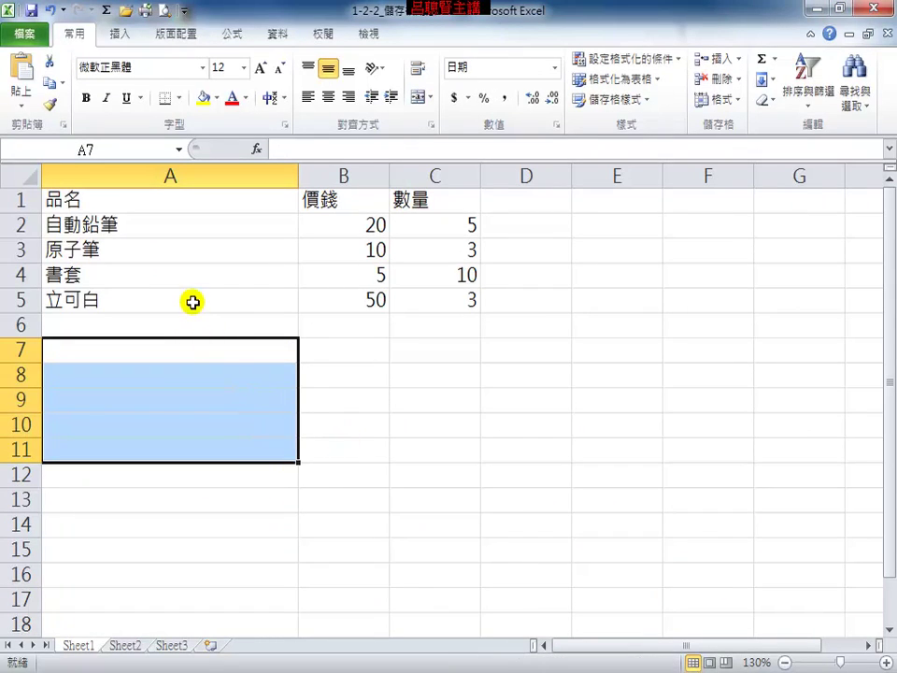
Step: Edit 立可白 in A5 in-cell and in the formula bar, leaving it unchanged
{"action": "left_click", "coordinate": [191, 301]}
{"action": "double_click", "coordinate": [104, 303]}
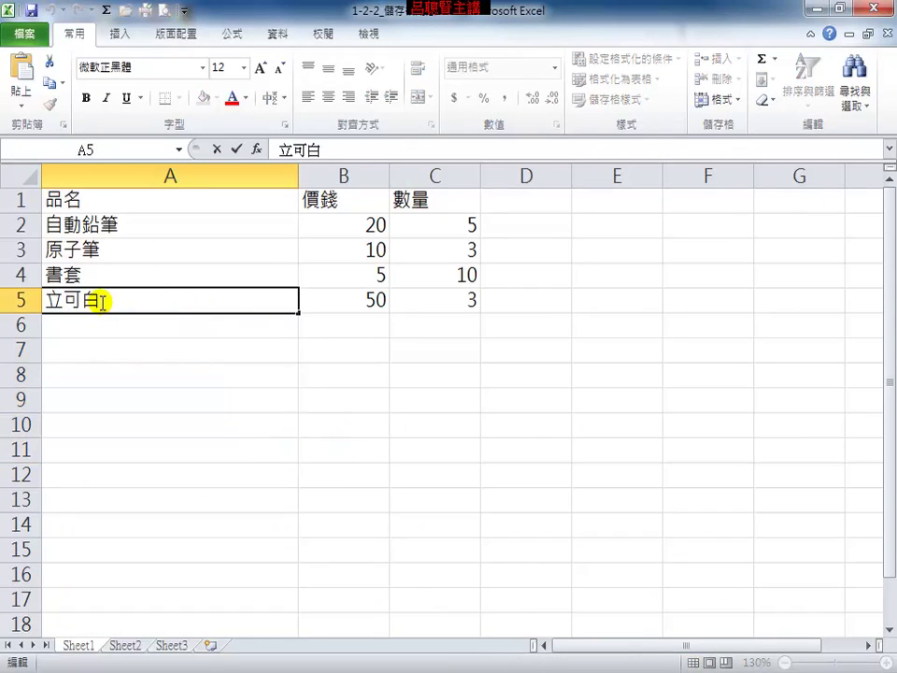
{"action": "left_click", "coordinate": [336, 150]}
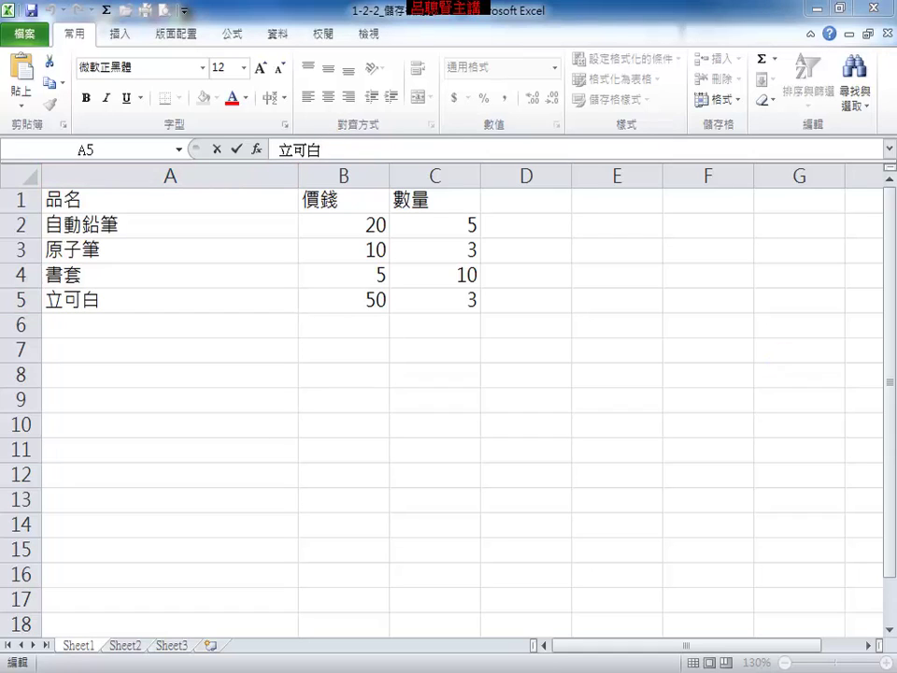
{"action": "key", "text": "Escape"}
Step: Open 1-2-3_校外教學經費.xlsx and select A6 containing 六福村門票
{"action": "left_click", "coordinate": [28, 34]}
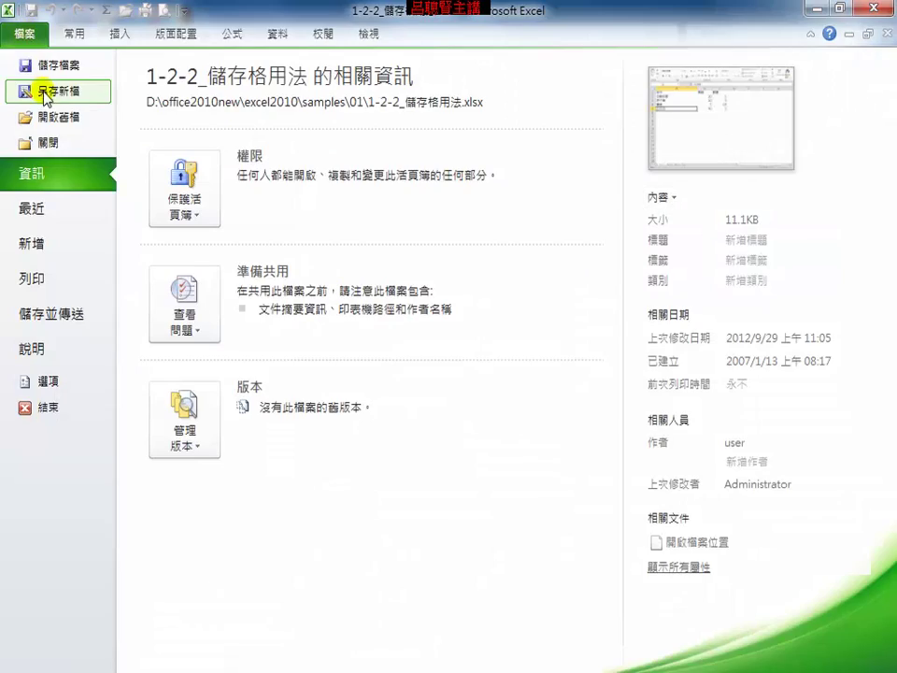
{"action": "left_click", "coordinate": [44, 89]}
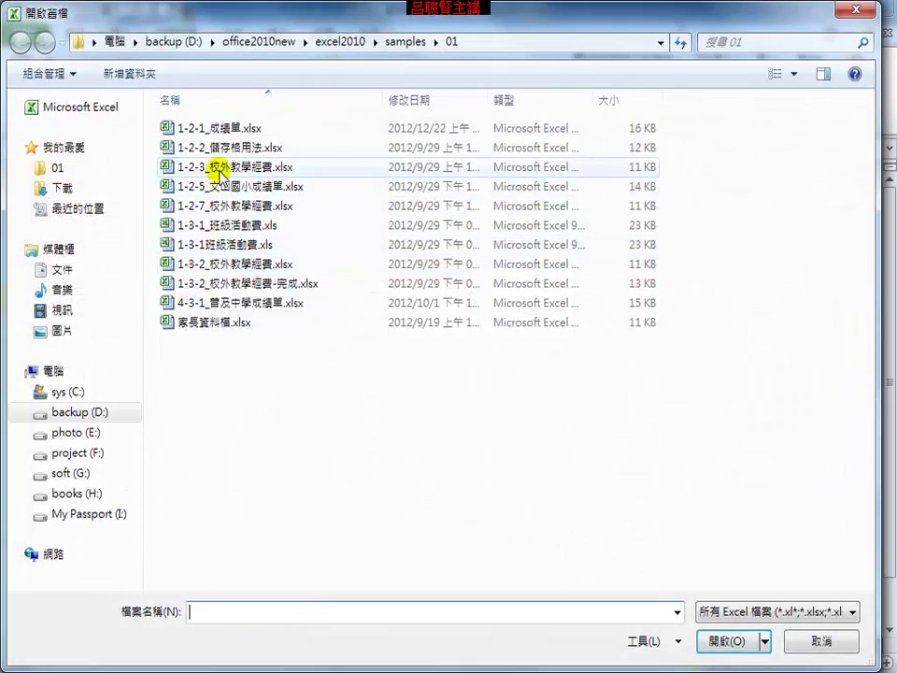
{"action": "double_click", "coordinate": [210, 166]}
{"action": "left_click", "coordinate": [61, 402]}
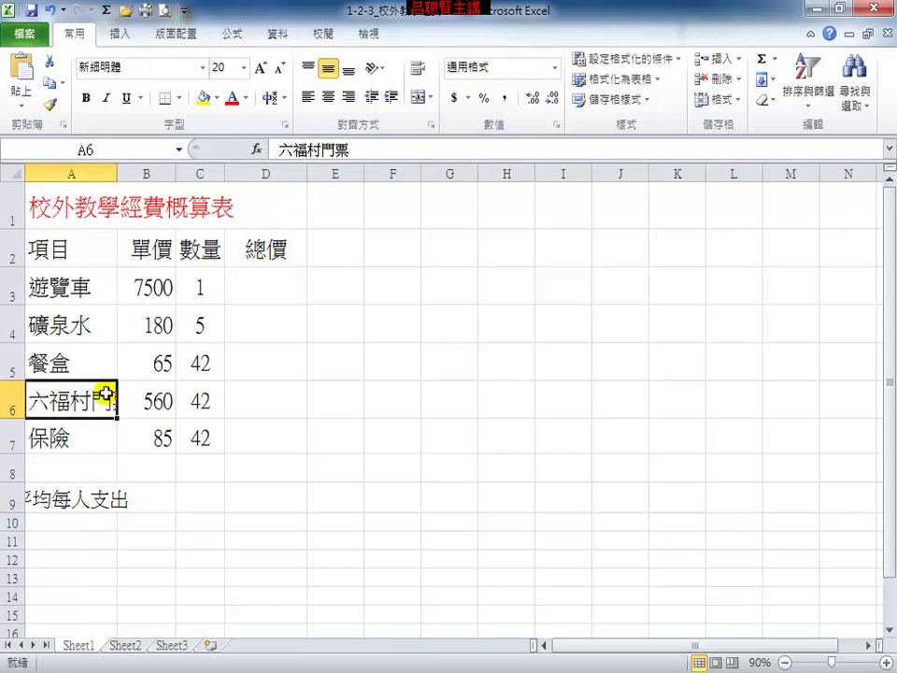
Step: Try different widths for column A, widening it to 332 pixels
{"action": "double_click", "coordinate": [115, 175]}
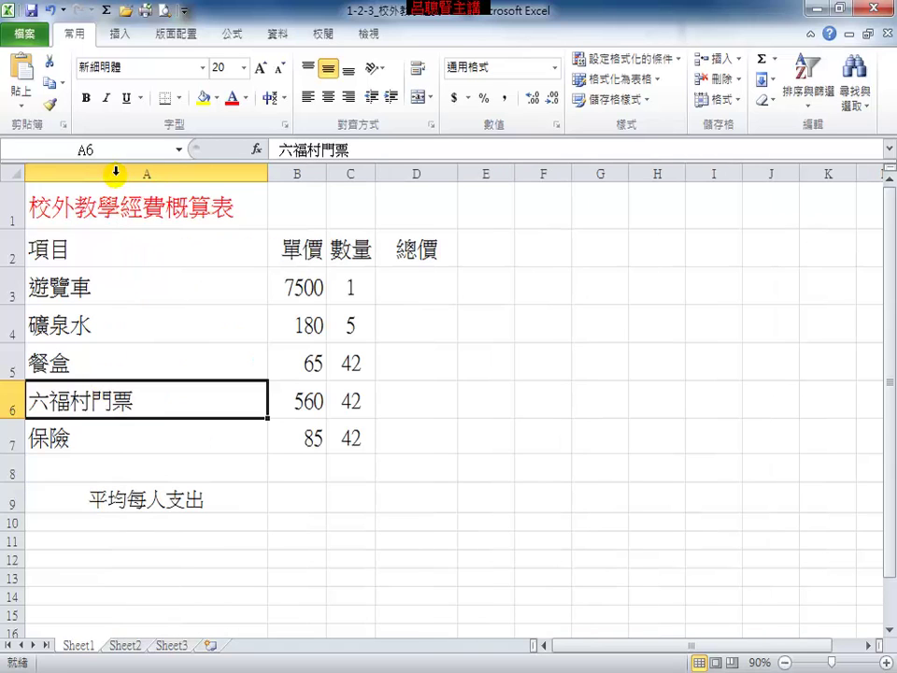
{"action": "mouse_move", "coordinate": [268, 174]}
{"action": "left_mouse_down"}
{"action": "mouse_move", "coordinate": [250, 175]}
{"action": "mouse_move", "coordinate": [282, 175]}
{"action": "mouse_move", "coordinate": [130, 174]}
{"action": "left_mouse_up"}
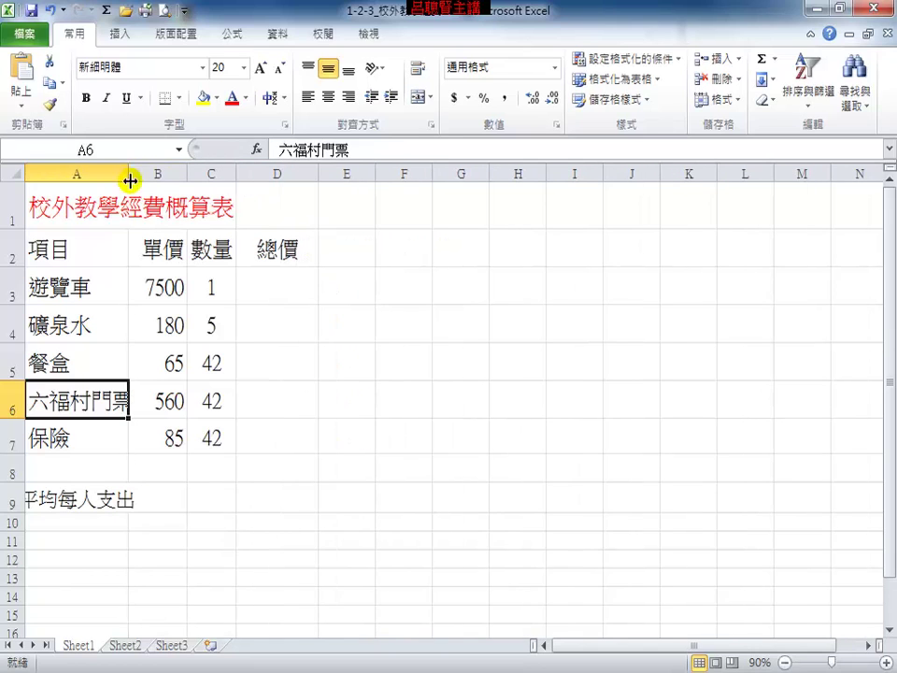
{"action": "left_click", "coordinate": [83, 206]}
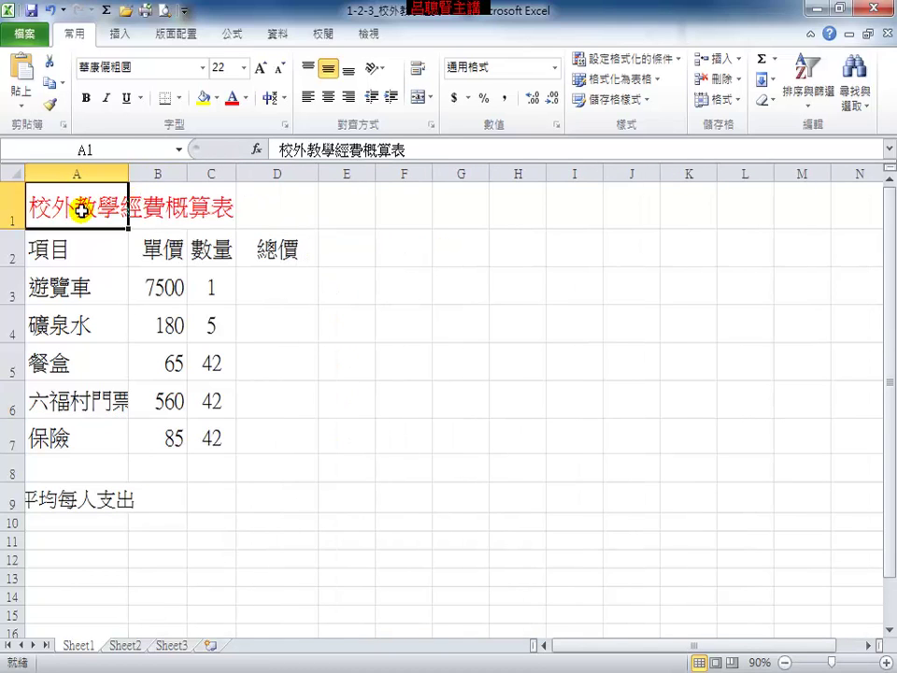
{"action": "left_click_drag", "start_coordinate": [130, 175], "coordinate": [292, 176]}
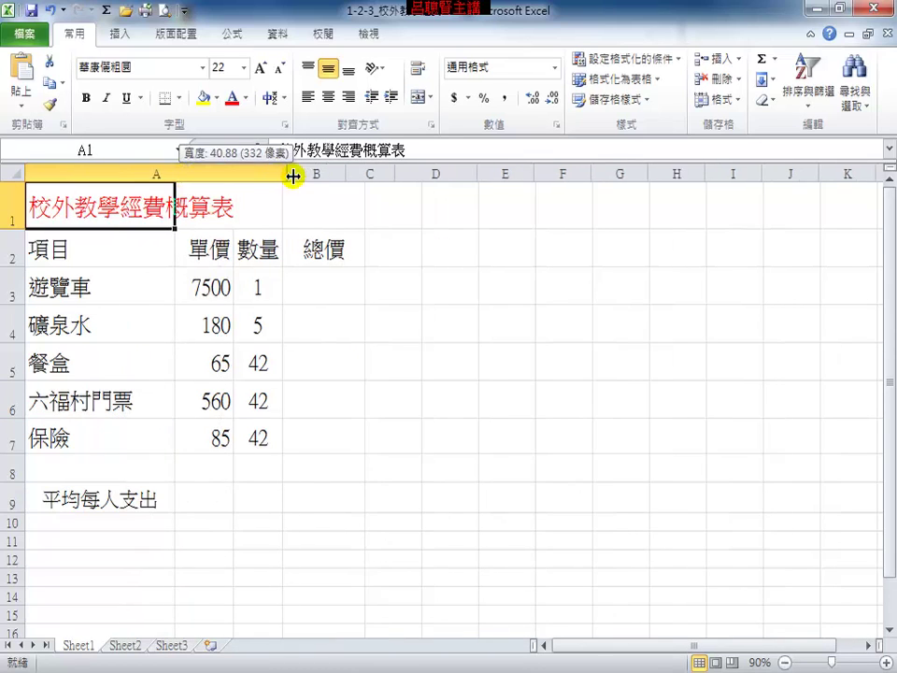
{"action": "left_click", "coordinate": [323, 210]}
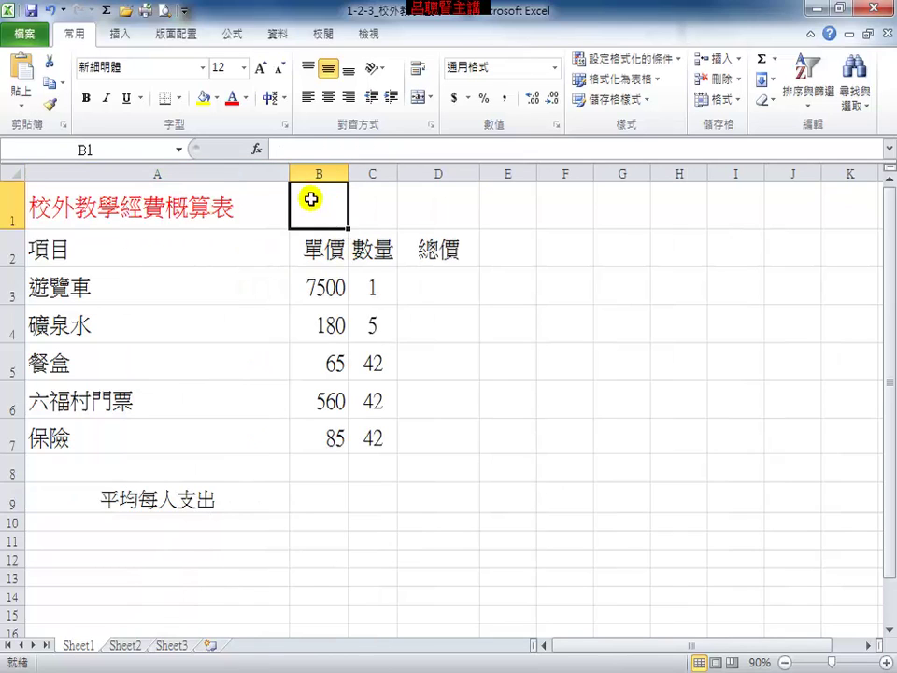
Step: Narrow column A, then AutoFit it so 六福村門票 and the title display in full
{"action": "left_click_drag", "start_coordinate": [290, 174], "coordinate": [173, 174]}
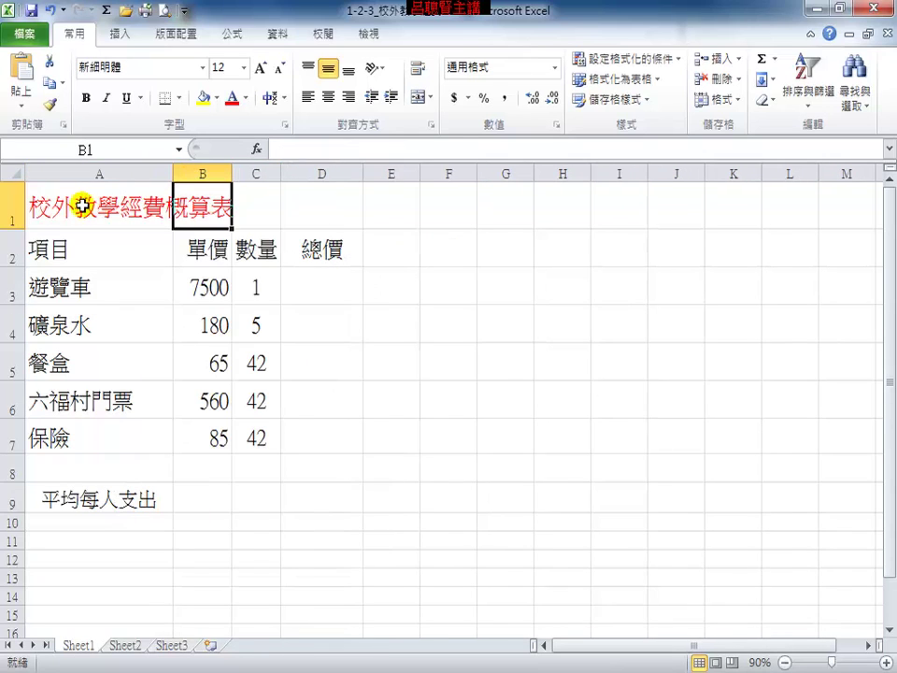
{"action": "left_click", "coordinate": [78, 206]}
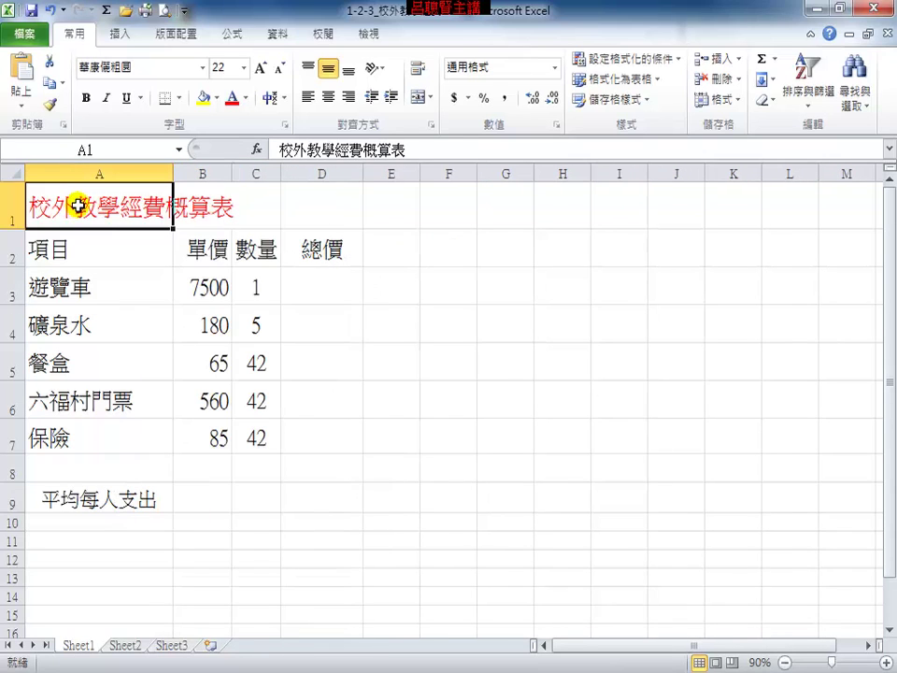
{"action": "left_click", "coordinate": [208, 198]}
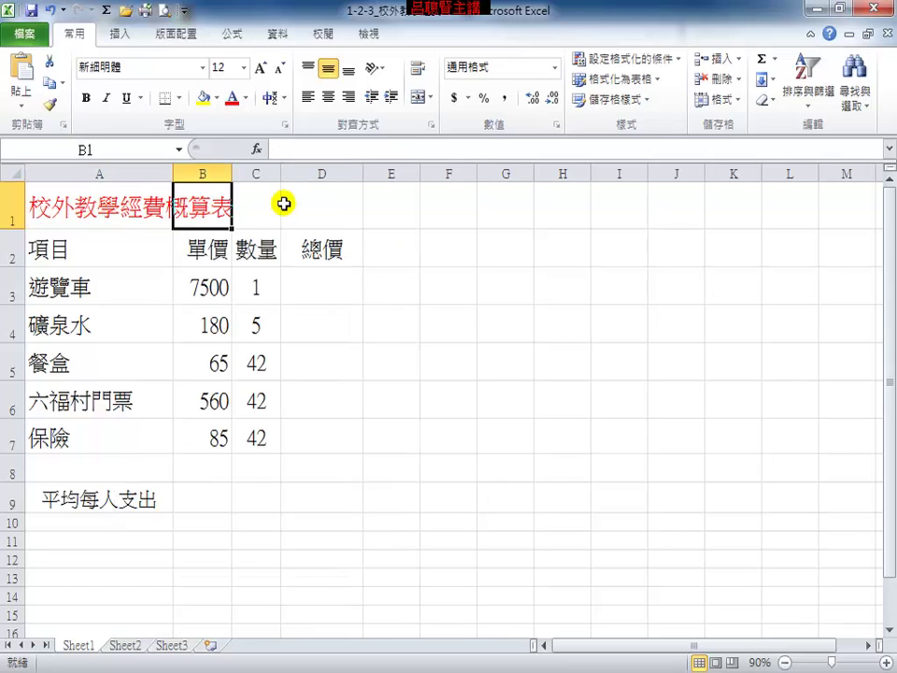
{"action": "left_click_drag", "start_coordinate": [173, 173], "coordinate": [120, 173]}
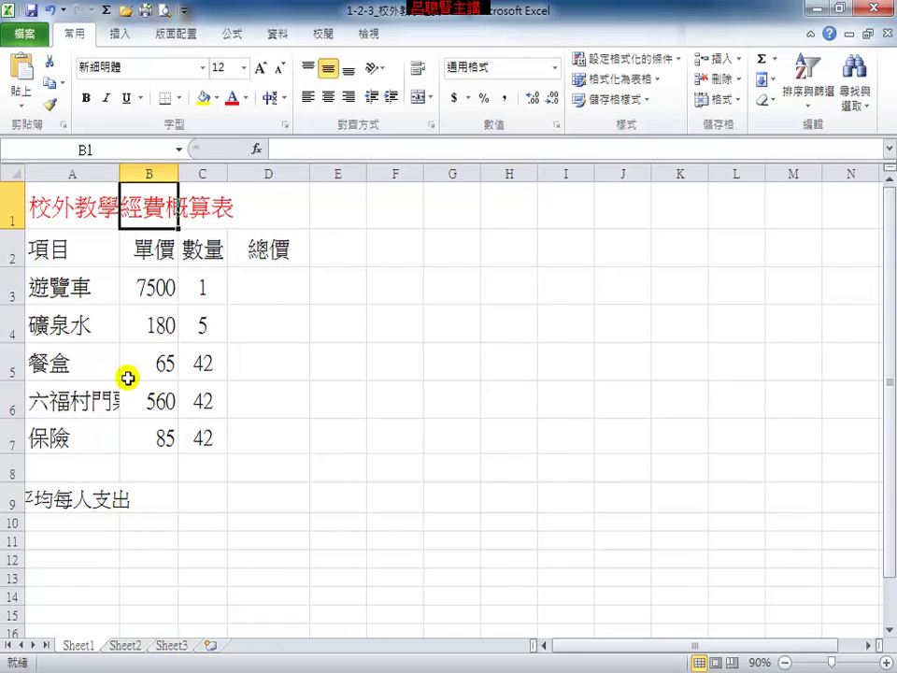
{"action": "left_click", "coordinate": [151, 394]}
{"action": "left_click", "coordinate": [114, 398]}
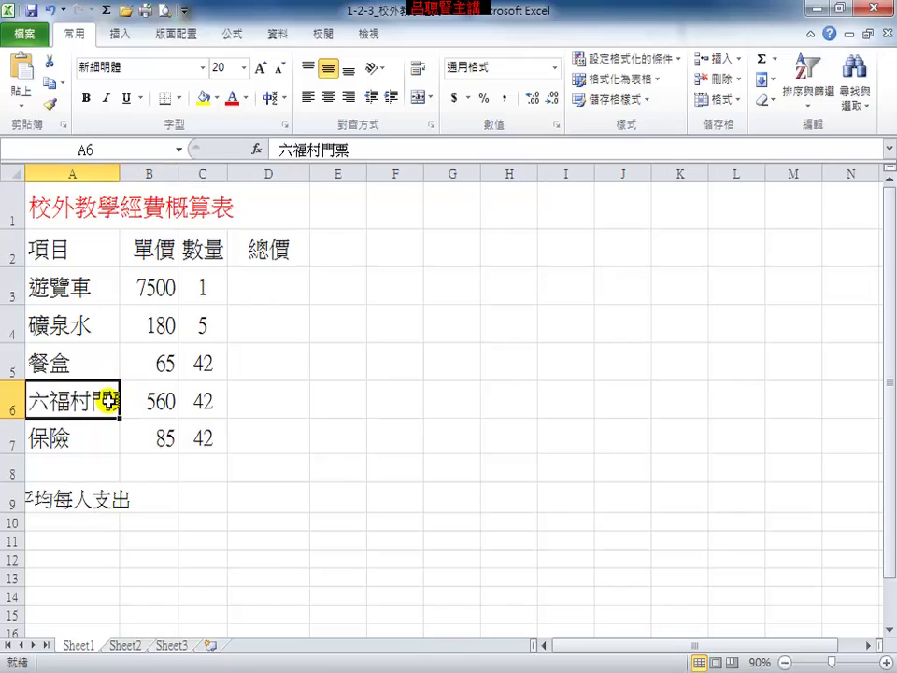
{"action": "double_click", "coordinate": [120, 170]}
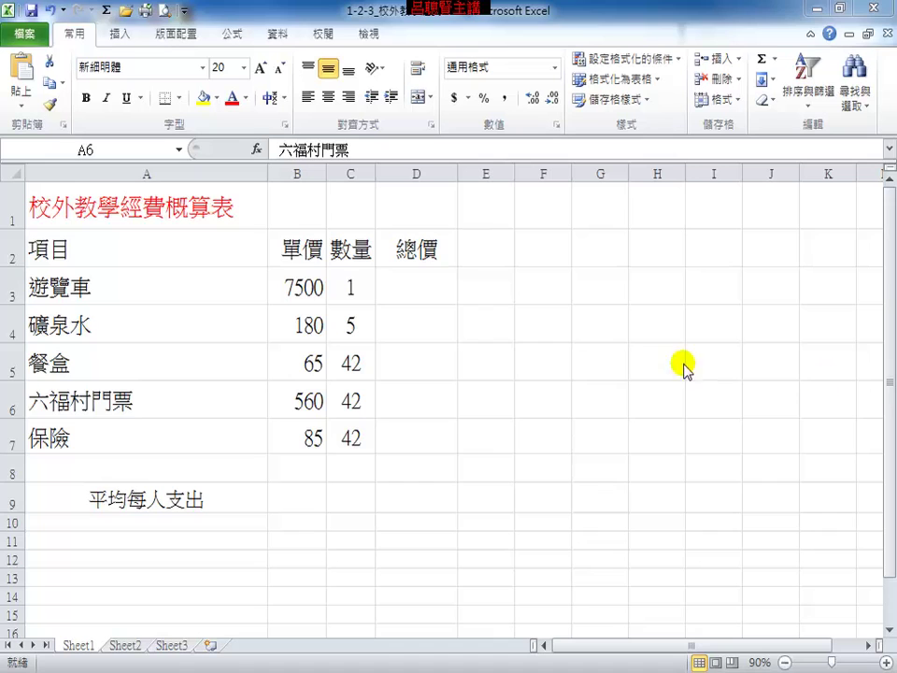
Step: Set rows 1 through 9 to a row height of 30
{"action": "left_click", "coordinate": [11, 201]}
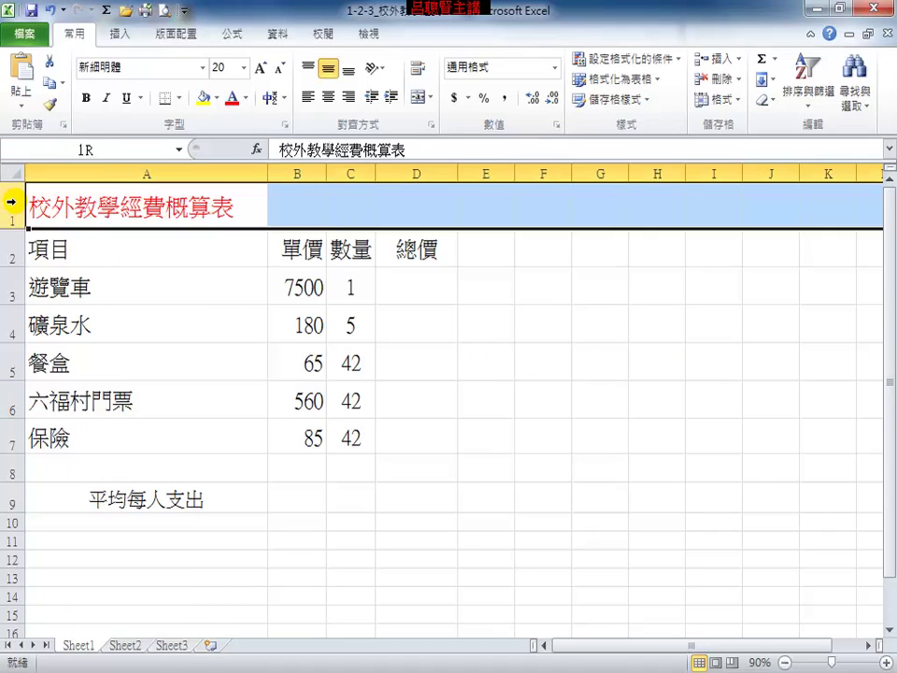
{"action": "left_click_drag", "start_coordinate": [12, 201], "coordinate": [12, 503]}
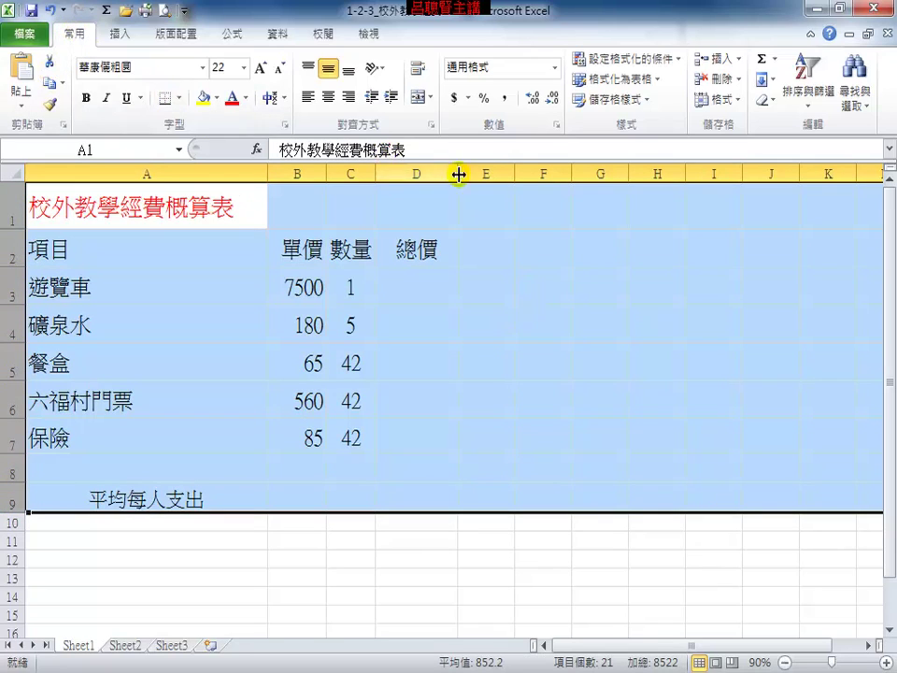
{"action": "left_click", "coordinate": [739, 100]}
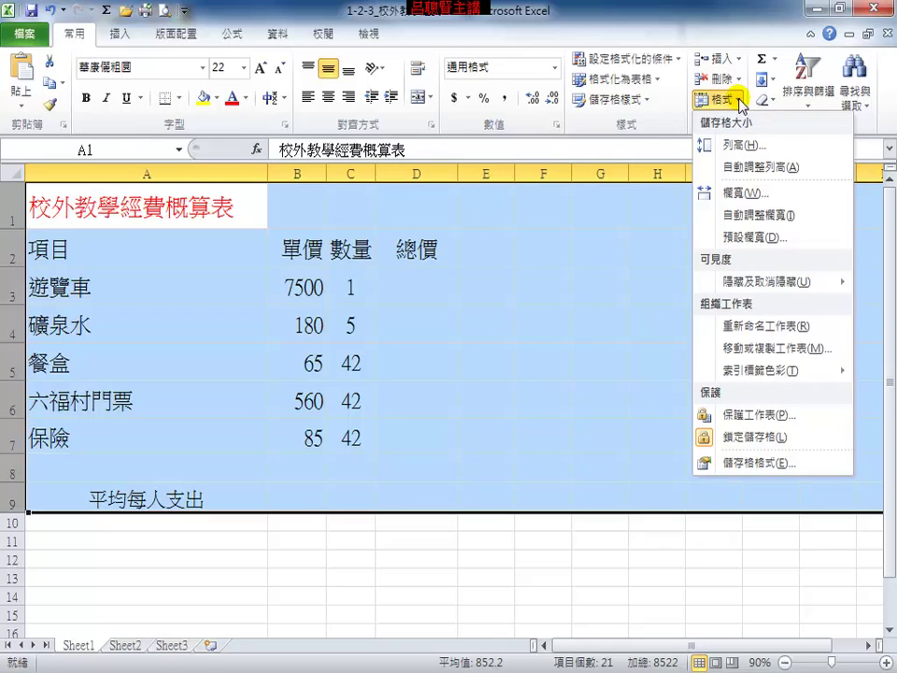
{"action": "left_click", "coordinate": [744, 145]}
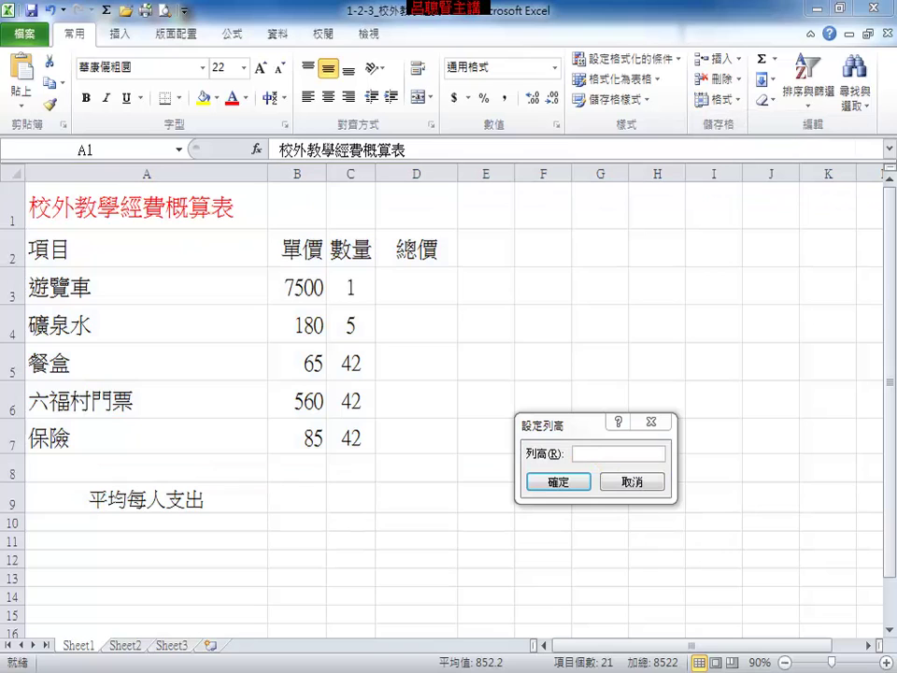
{"action": "left_click", "coordinate": [606, 456]}
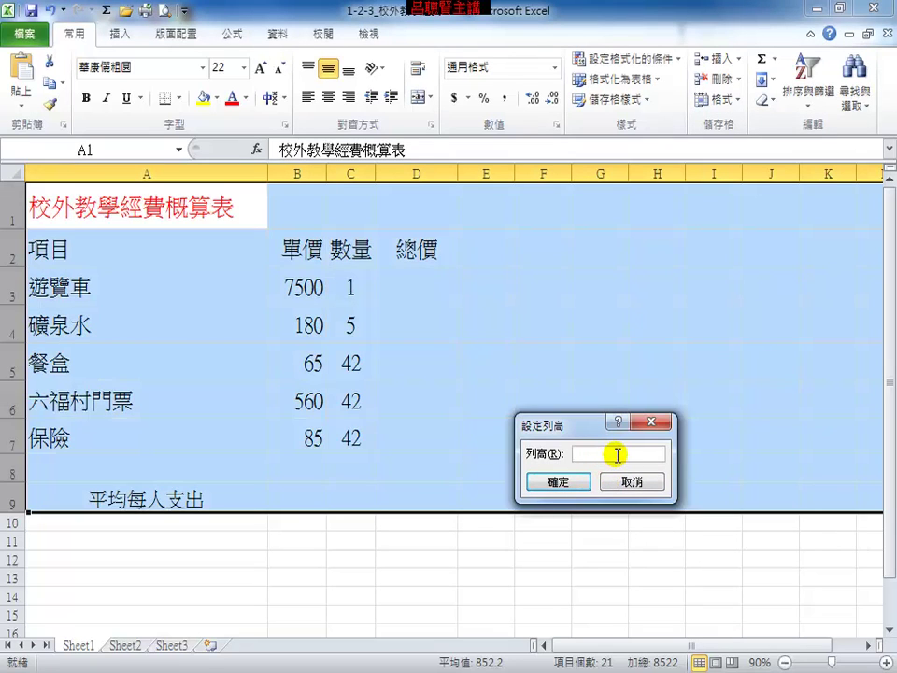
{"action": "type", "text": "30"}
{"action": "key", "text": "Return"}
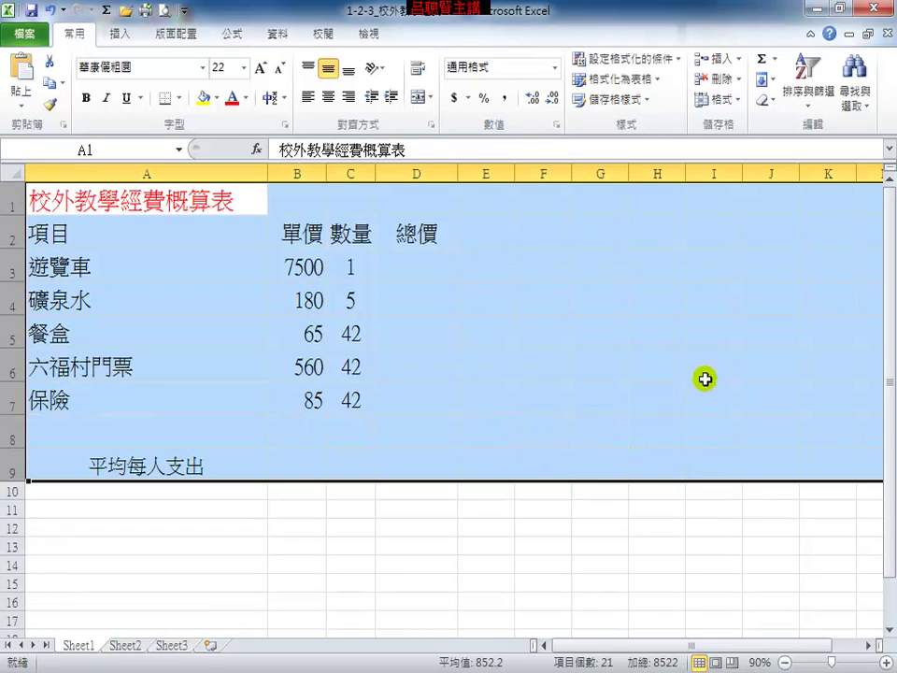
Step: Try a row height of 60 for those rows, then undo it
{"action": "left_click", "coordinate": [739, 99]}
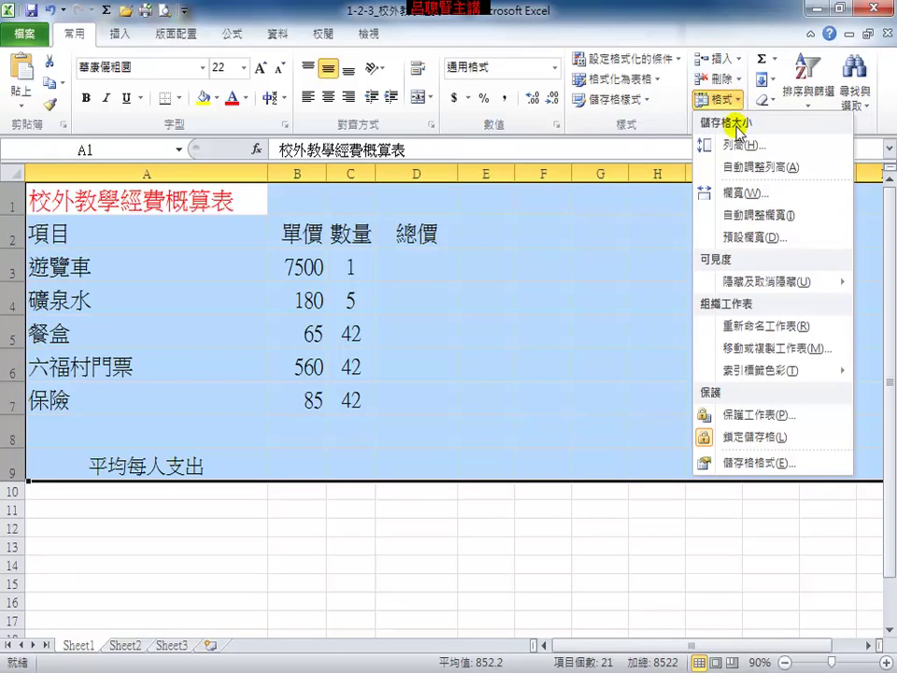
{"action": "key", "text": "h"}
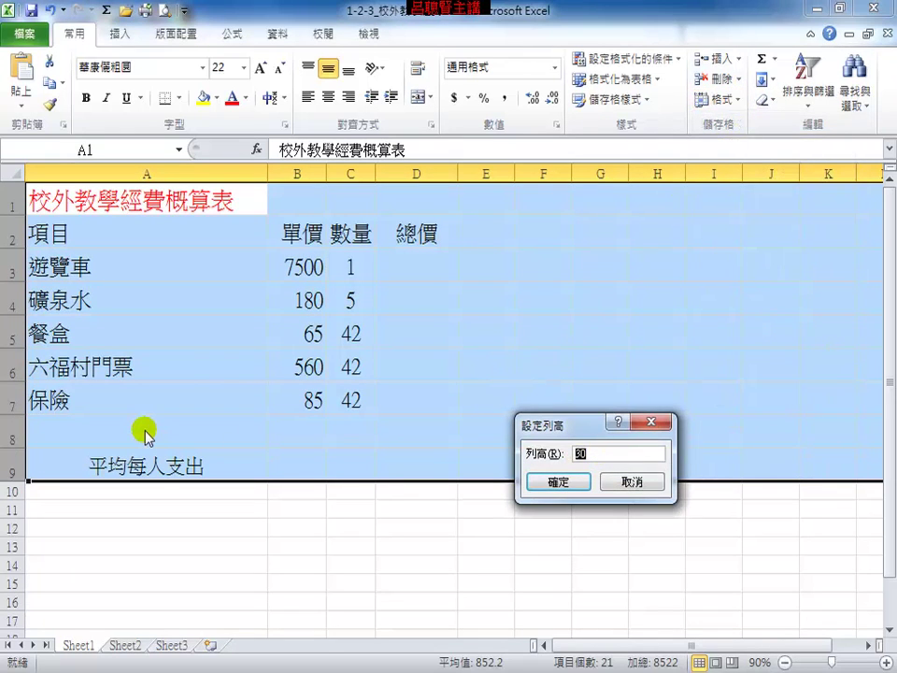
{"action": "left_click", "coordinate": [579, 483]}
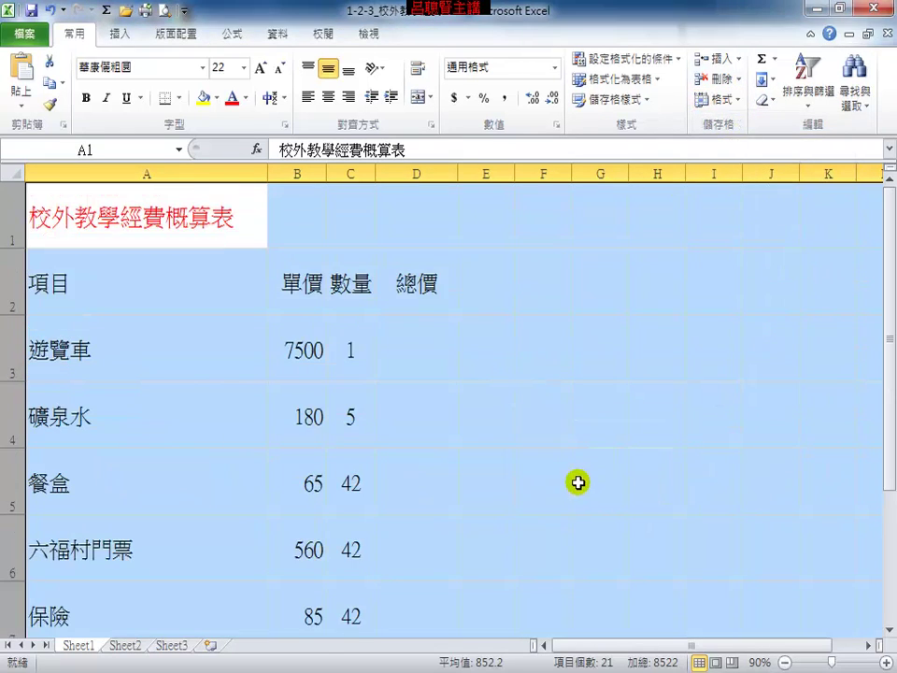
{"action": "left_click", "coordinate": [48, 10]}
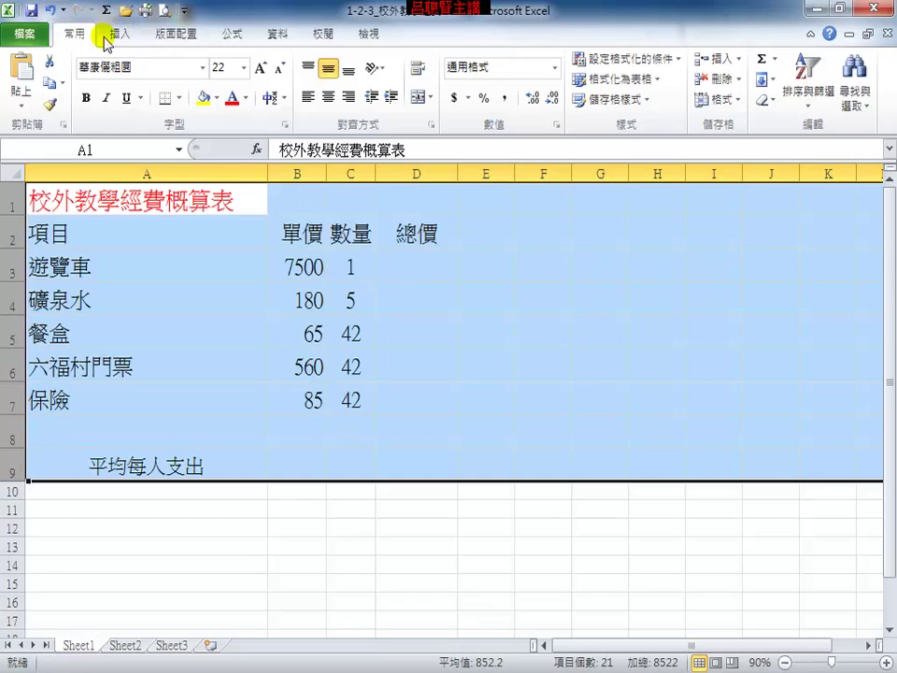
{"action": "left_click", "coordinate": [657, 267]}
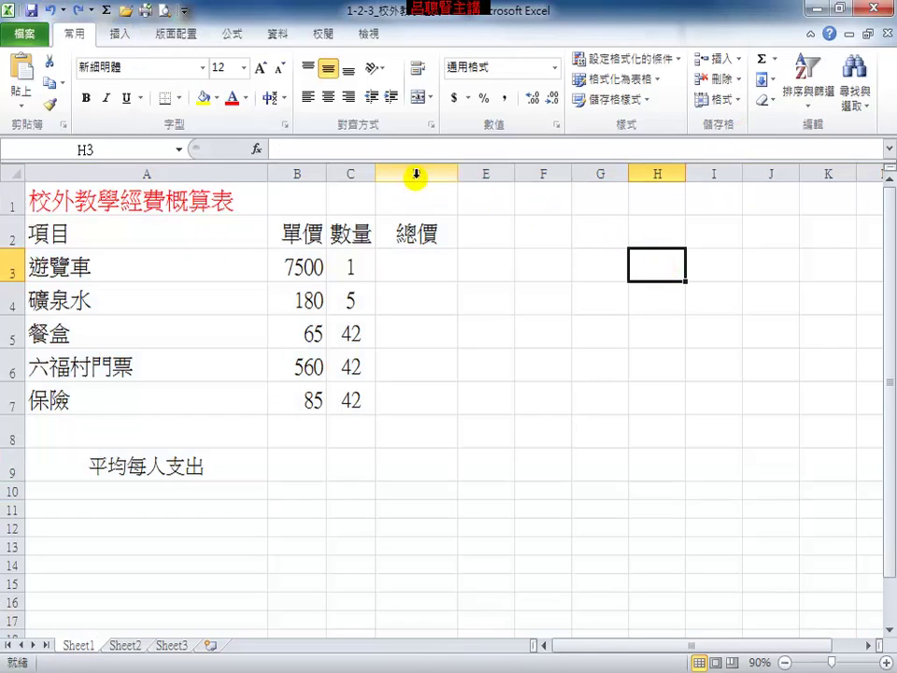
Step: Shrink columns A–D to an equal narrow width, then AutoFit column A to the title
{"action": "mouse_move", "coordinate": [411, 174]}
{"action": "left_mouse_down"}
{"action": "mouse_move", "coordinate": [290, 166]}
{"action": "mouse_move", "coordinate": [140, 174]}
{"action": "left_mouse_up"}
{"action": "left_click", "coordinate": [734, 98]}
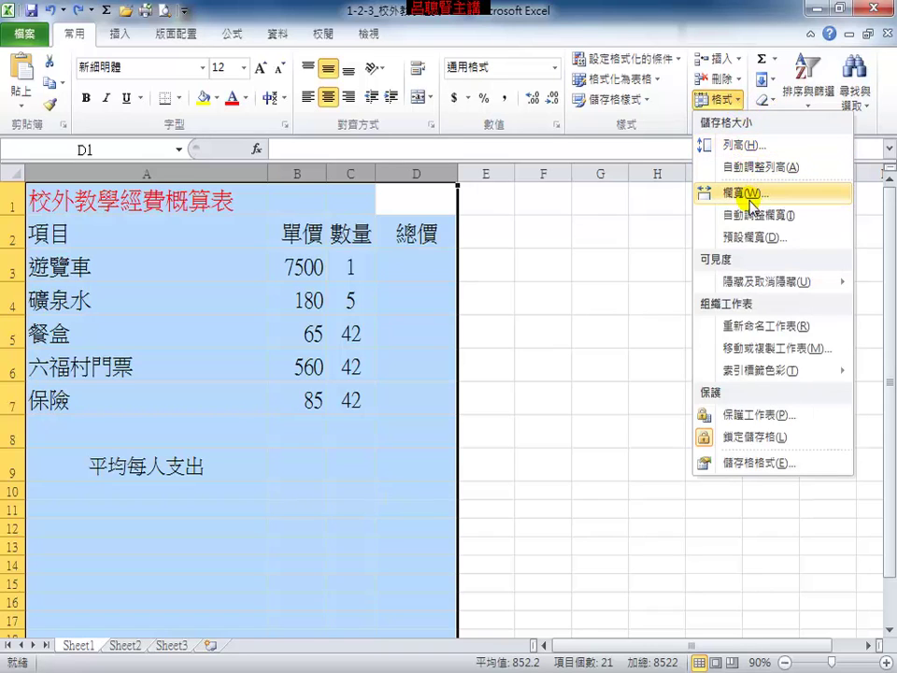
{"action": "left_click", "coordinate": [593, 362]}
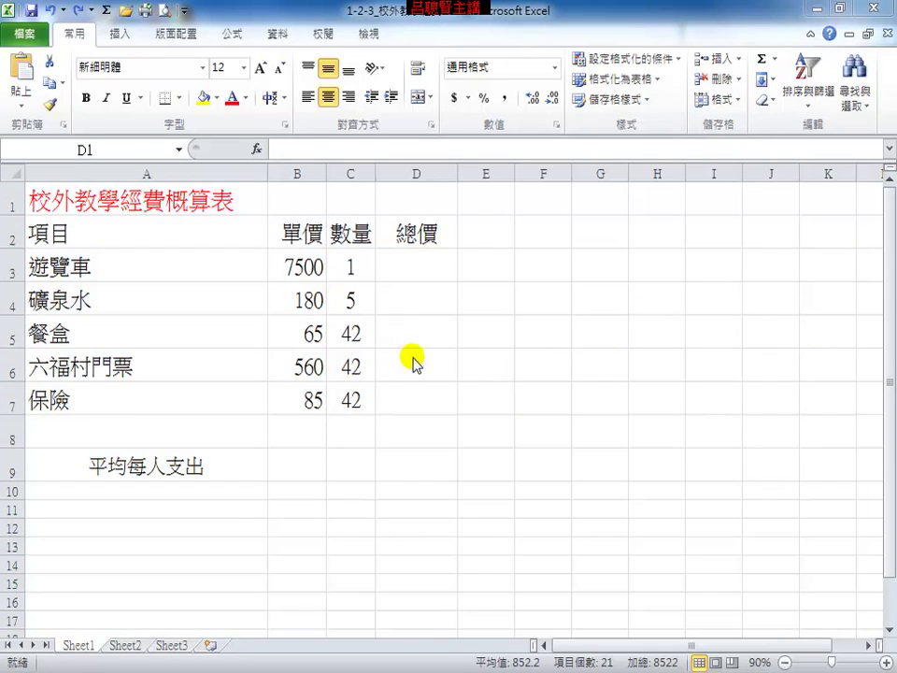
{"action": "left_click_drag", "start_coordinate": [268, 170], "coordinate": [111, 180]}
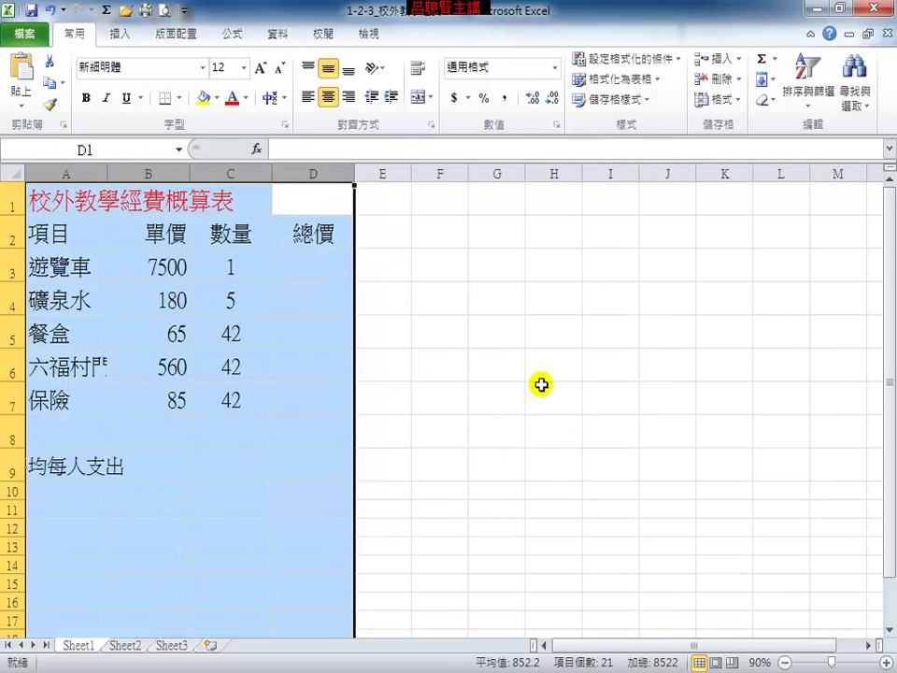
{"action": "left_click", "coordinate": [542, 385]}
{"action": "left_click", "coordinate": [71, 170]}
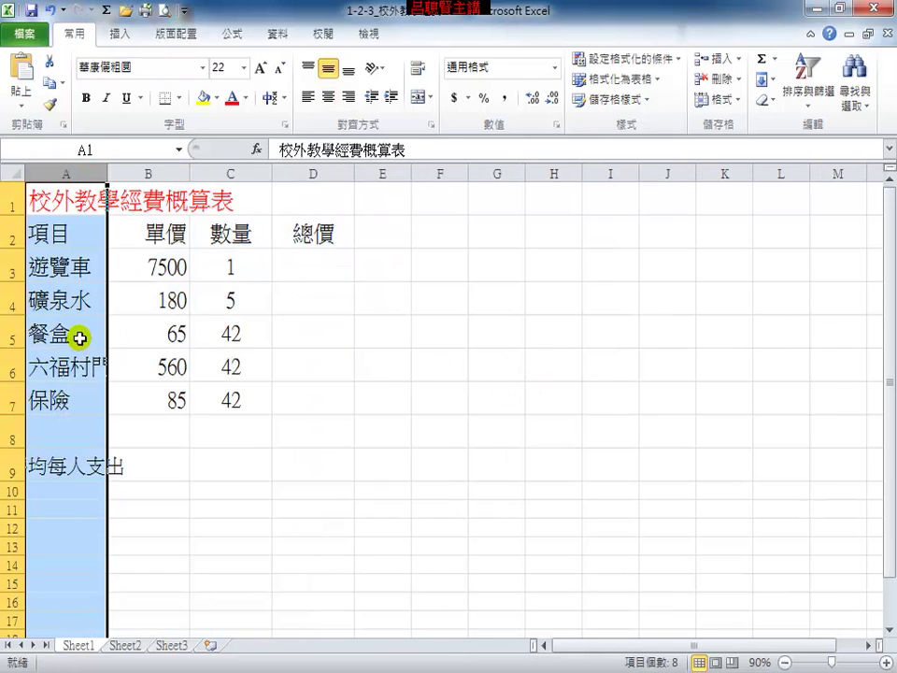
{"action": "double_click", "coordinate": [106, 173]}
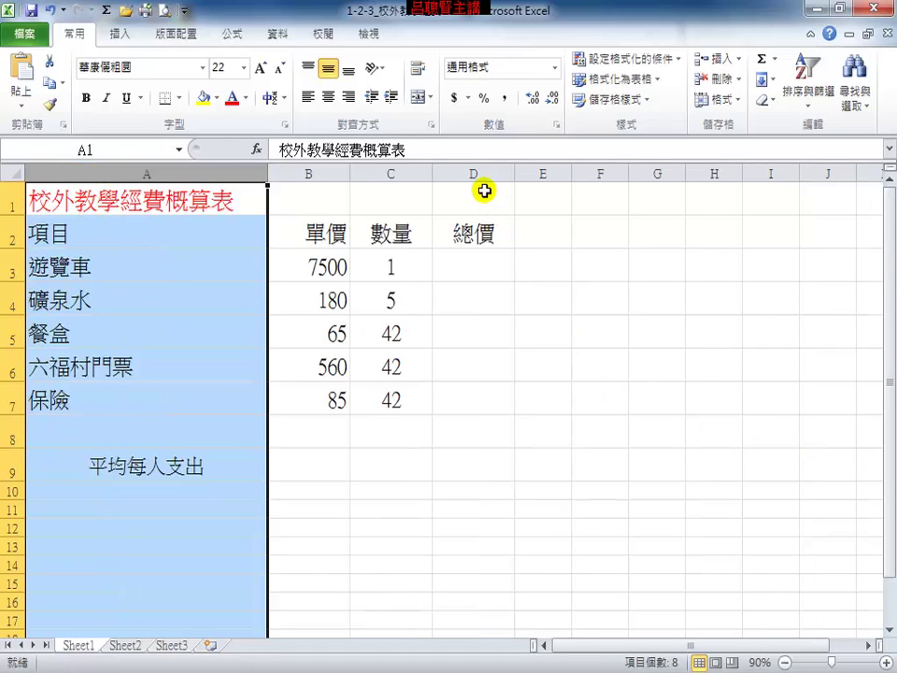
Step: Narrow columns A–D again, then AutoFit all four together to their contents
{"action": "mouse_move", "coordinate": [474, 173]}
{"action": "left_mouse_down"}
{"action": "mouse_move", "coordinate": [319, 162]}
{"action": "mouse_move", "coordinate": [261, 178]}
{"action": "left_mouse_up"}
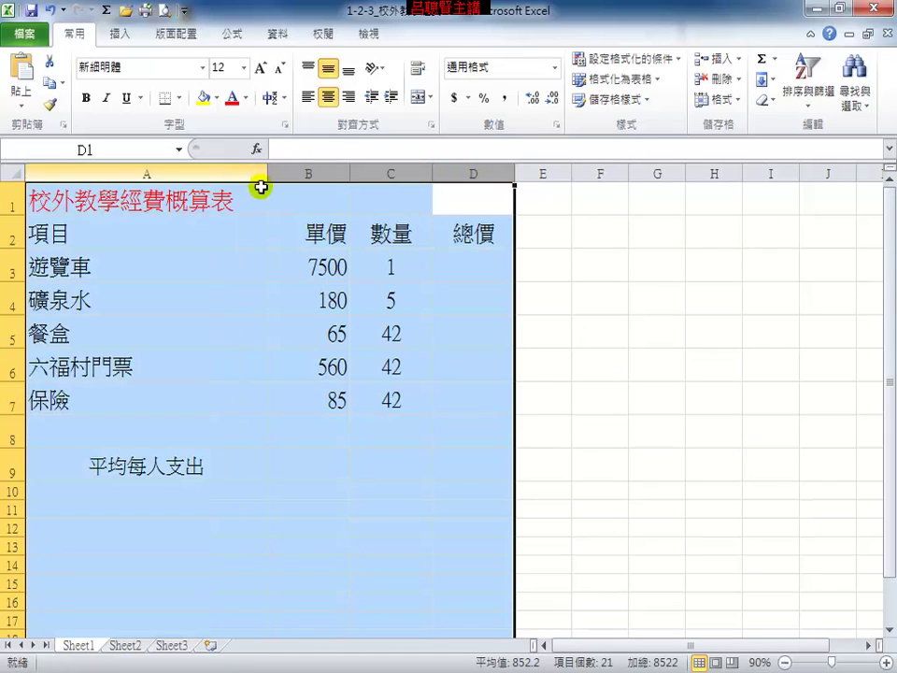
{"action": "left_click_drag", "start_coordinate": [513, 174], "coordinate": [457, 172]}
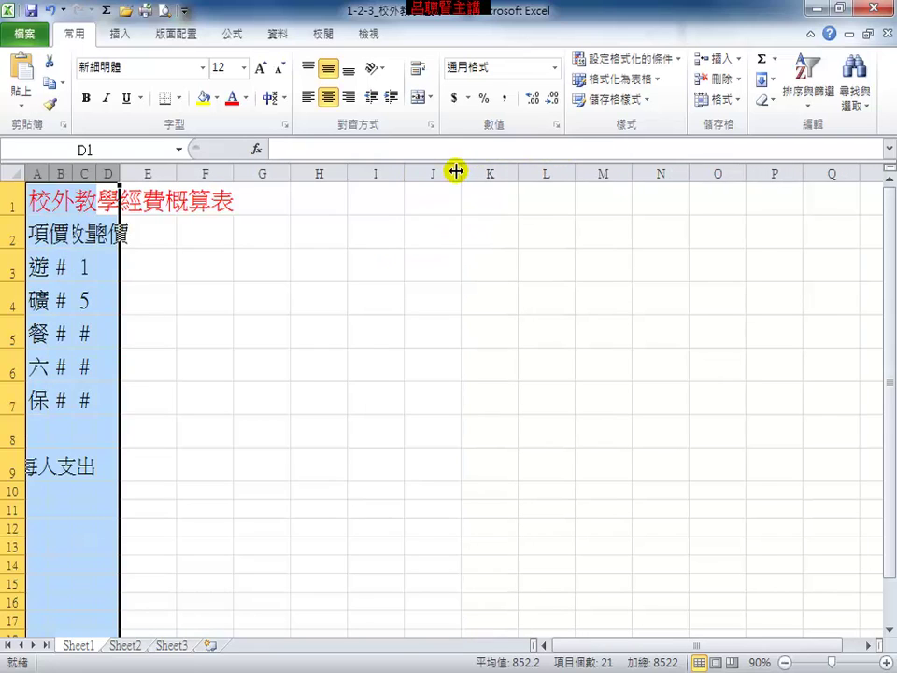
{"action": "left_click", "coordinate": [220, 302]}
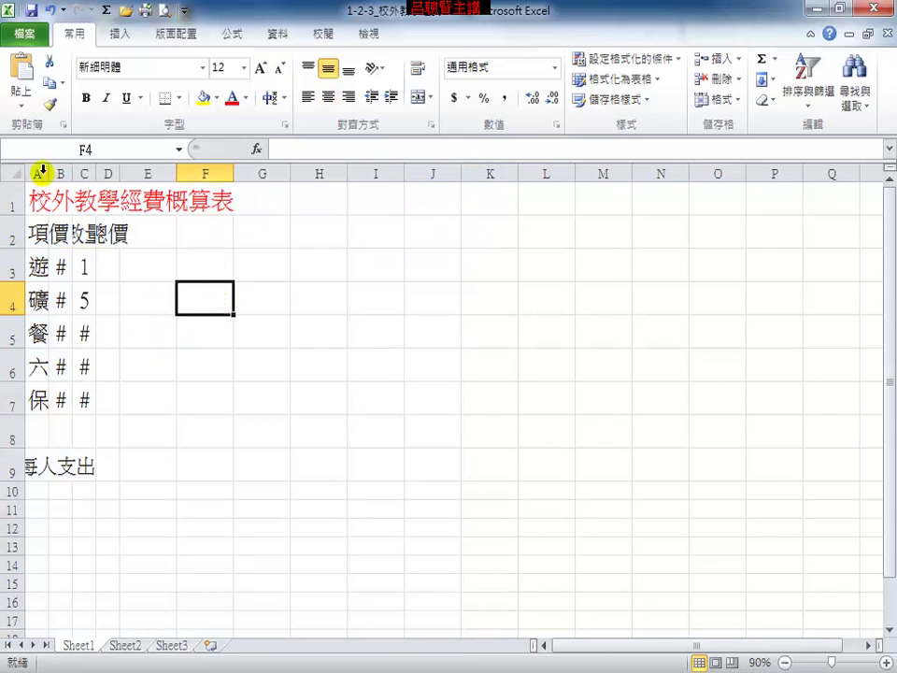
{"action": "left_click_drag", "start_coordinate": [35, 169], "coordinate": [109, 171]}
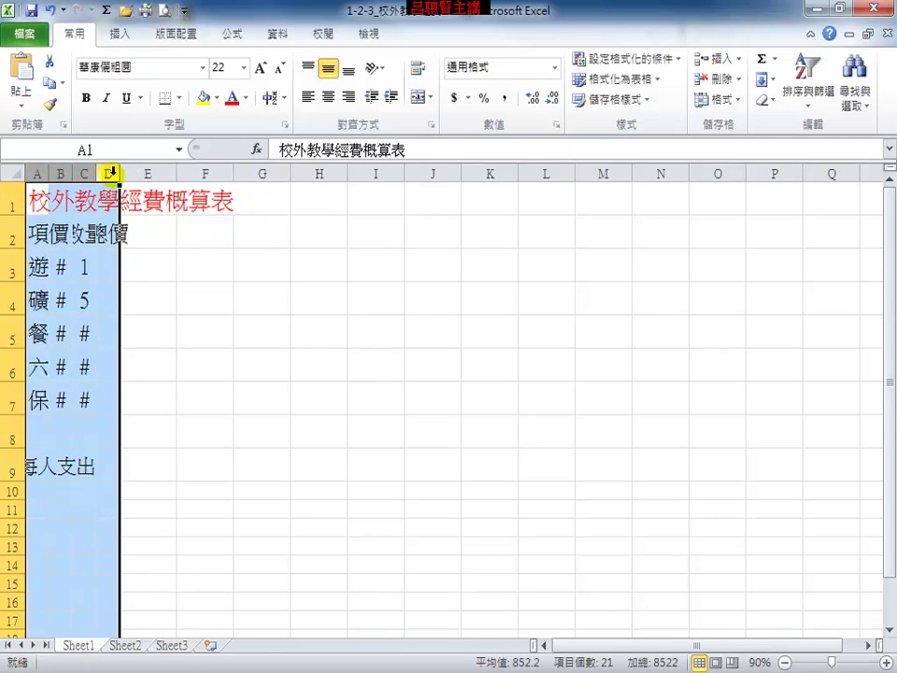
{"action": "double_click", "coordinate": [116, 175]}
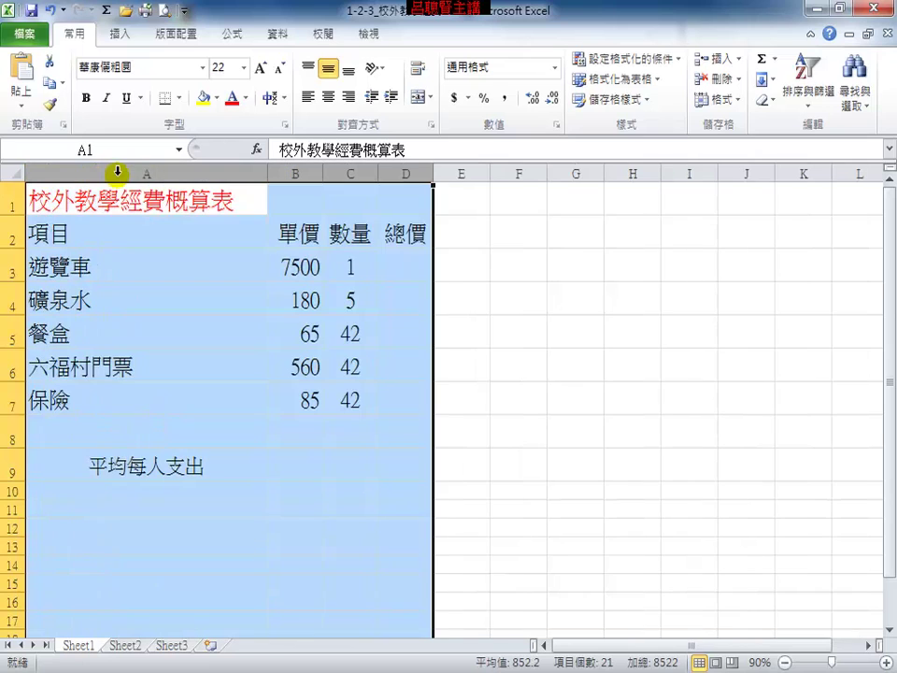
{"action": "left_click", "coordinate": [168, 322]}
{"action": "left_click", "coordinate": [214, 200]}
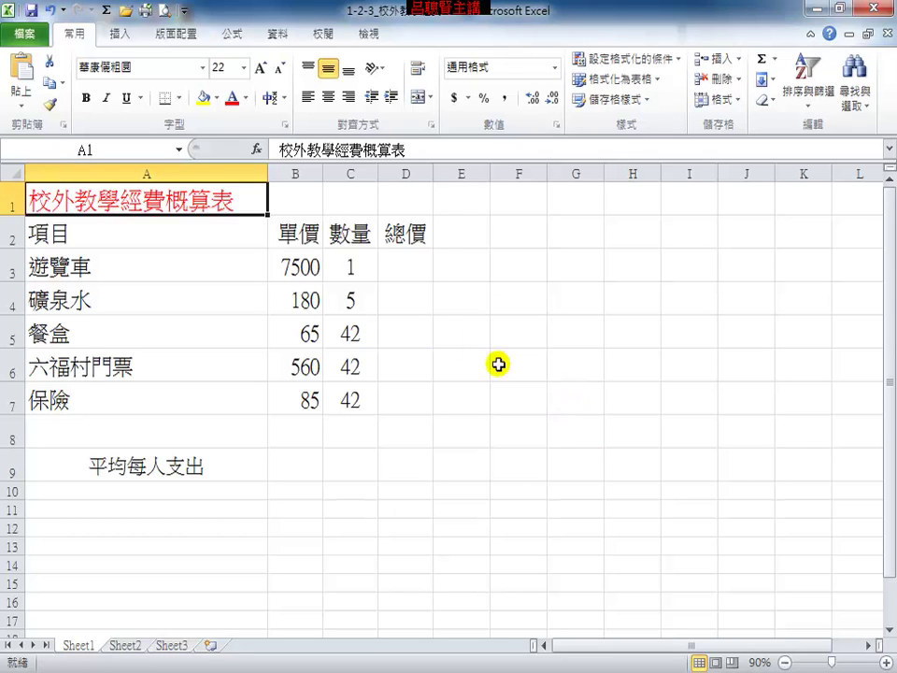
Step: Open the workbook 1-2-5_文山國小成績單.xlsx
{"action": "left_click", "coordinate": [28, 37]}
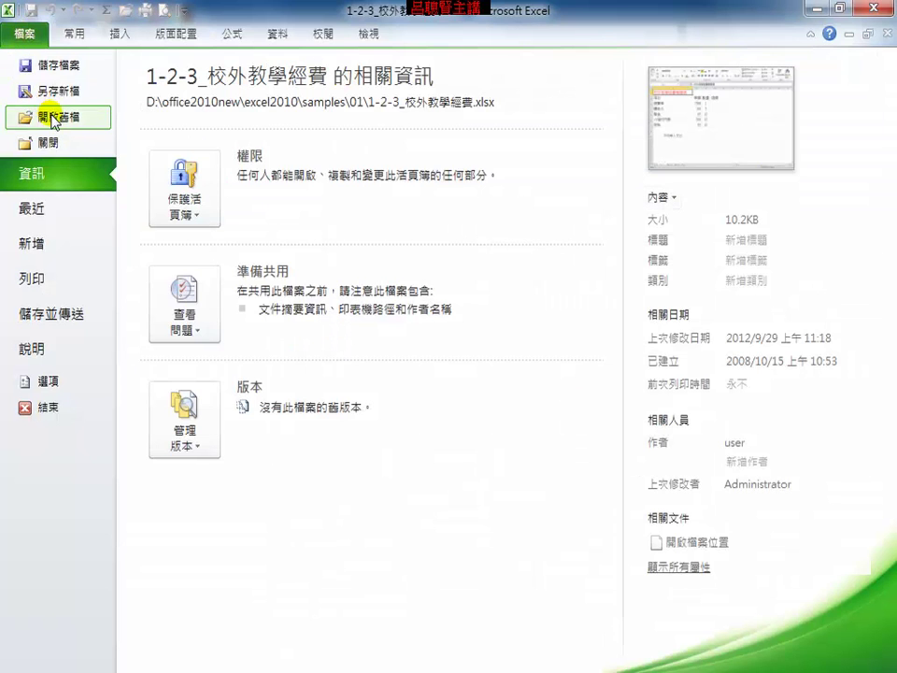
{"action": "left_click", "coordinate": [53, 119]}
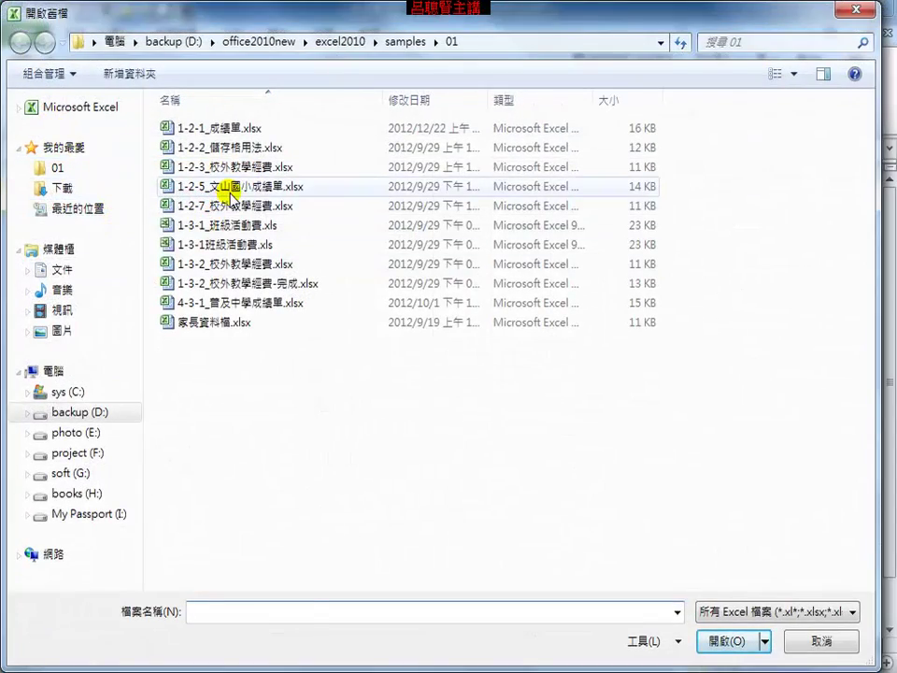
{"action": "double_click", "coordinate": [229, 187]}
{"action": "left_click", "coordinate": [692, 415]}
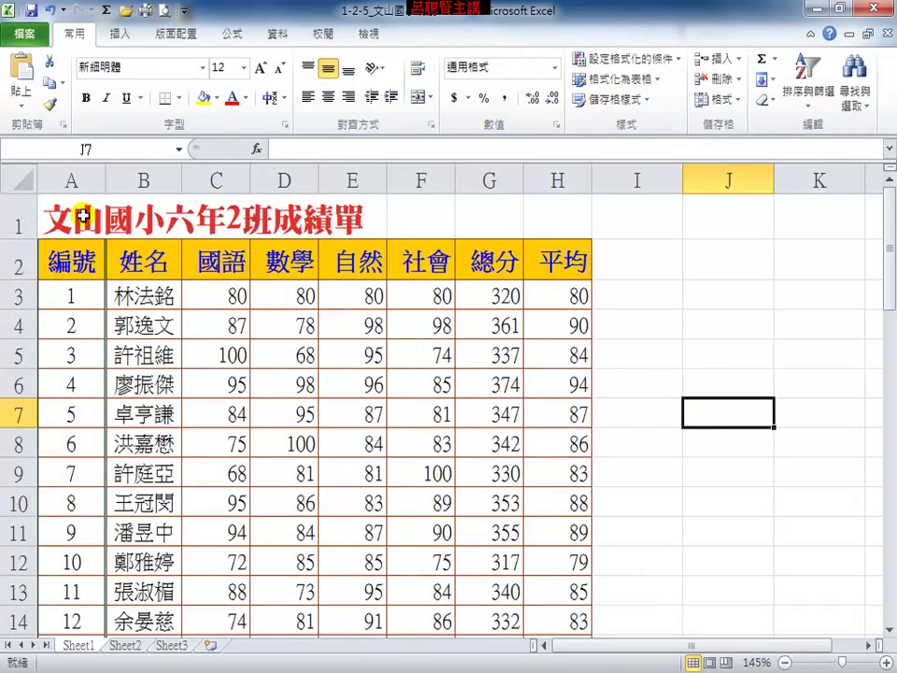
Step: Merge and center the title 文山國小六年2班成績單 across A1:H1
{"action": "left_click_drag", "start_coordinate": [83, 217], "coordinate": [295, 215]}
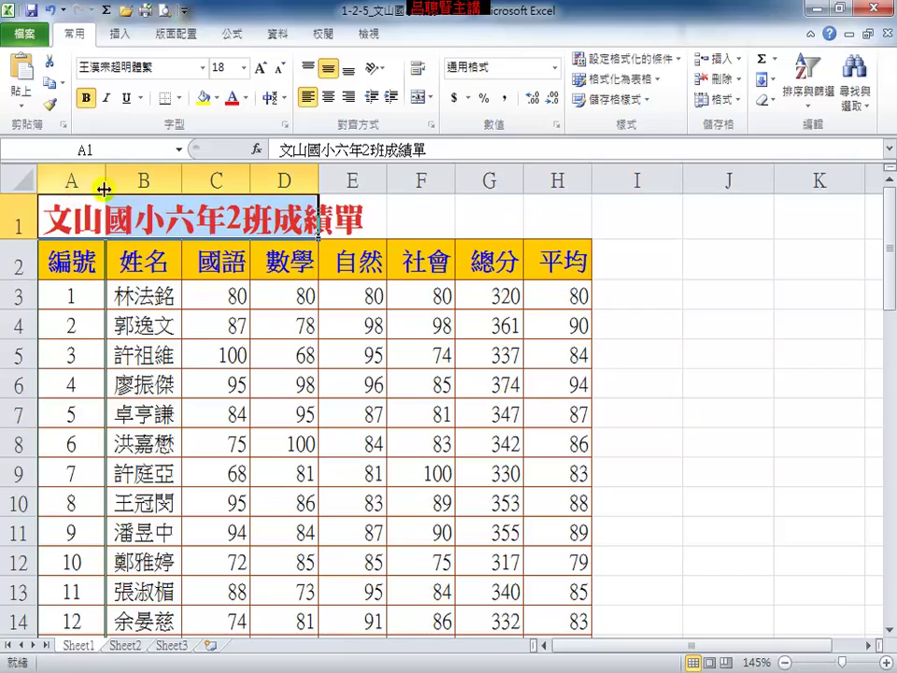
{"action": "left_click_drag", "start_coordinate": [577, 207], "coordinate": [57, 208]}
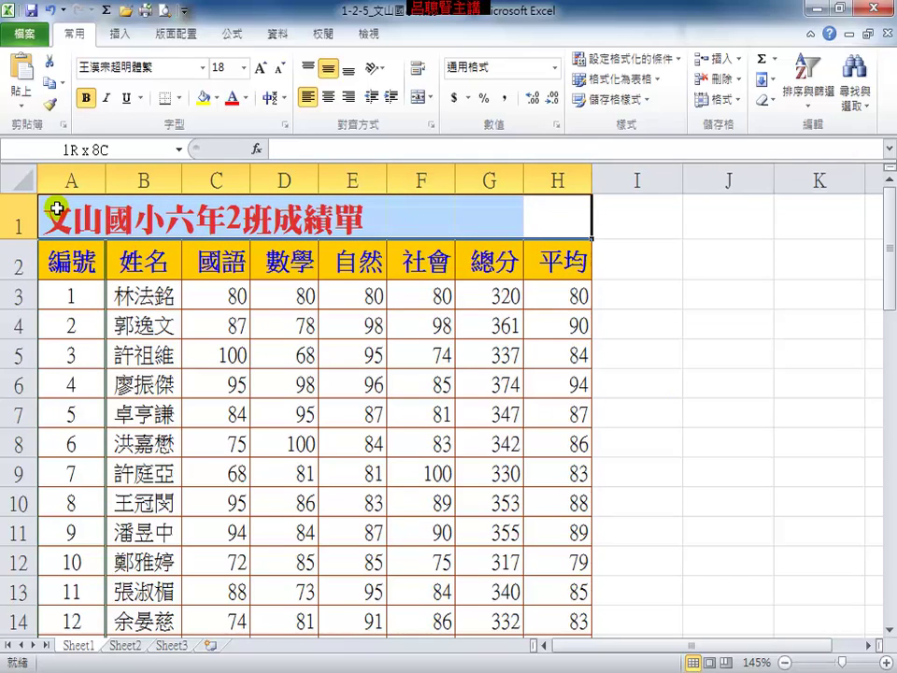
{"action": "left_click", "coordinate": [417, 105]}
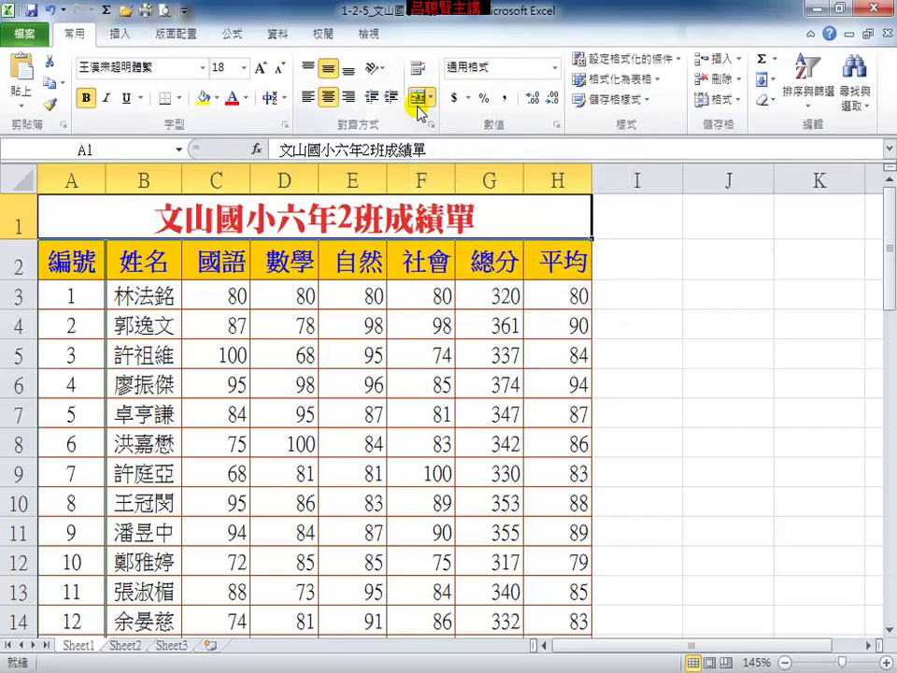
{"action": "left_click", "coordinate": [661, 281]}
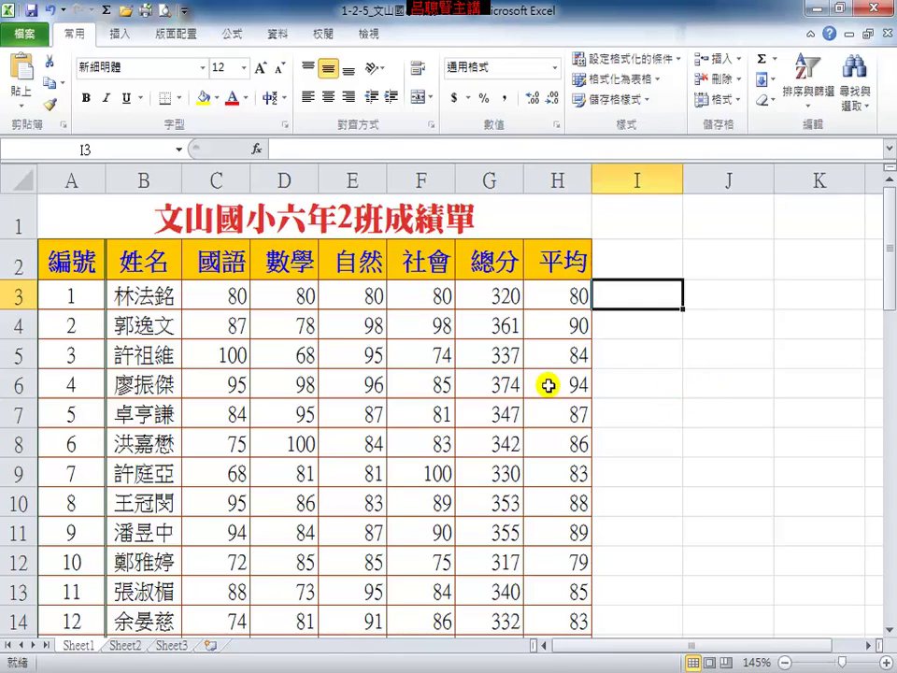
Step: Fill student row 4 (A4:H4) with yellow
{"action": "left_click", "coordinate": [263, 373]}
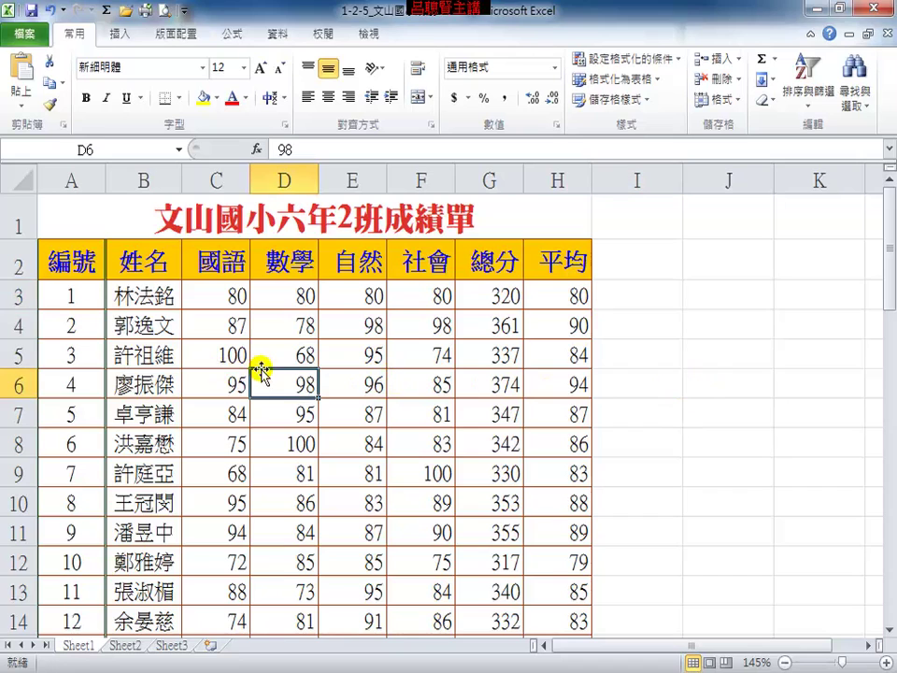
{"action": "left_click_drag", "start_coordinate": [70, 322], "coordinate": [564, 322]}
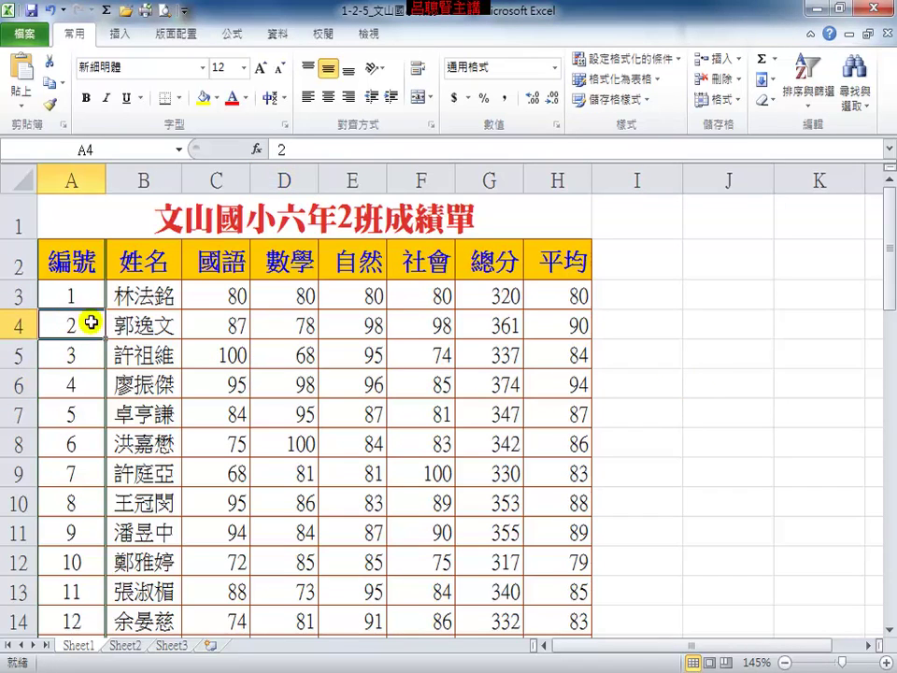
{"action": "left_click", "coordinate": [202, 98]}
{"action": "left_click", "coordinate": [635, 438]}
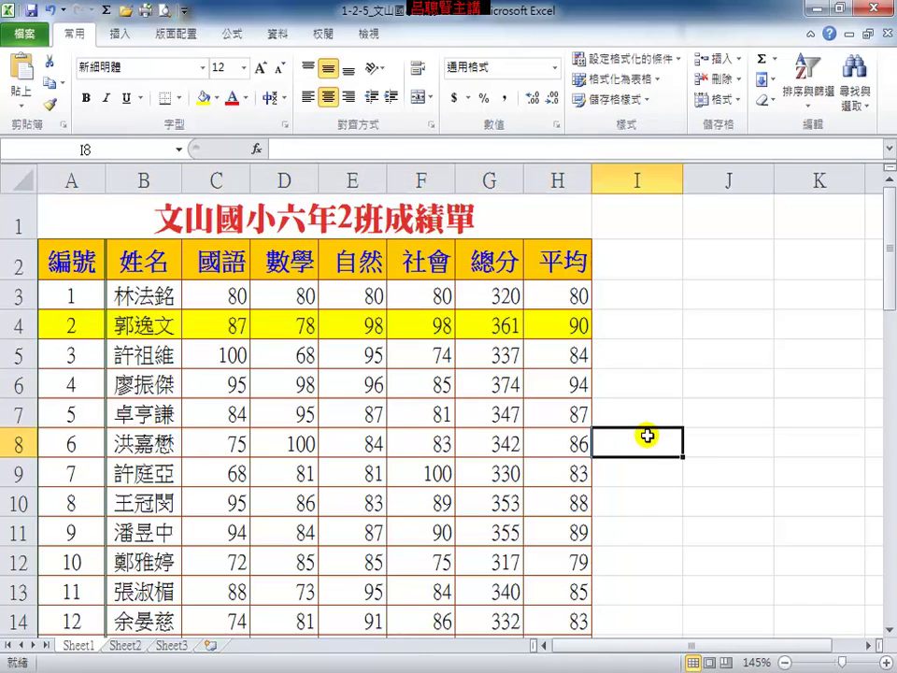
{"action": "left_click_drag", "start_coordinate": [577, 324], "coordinate": [94, 333]}
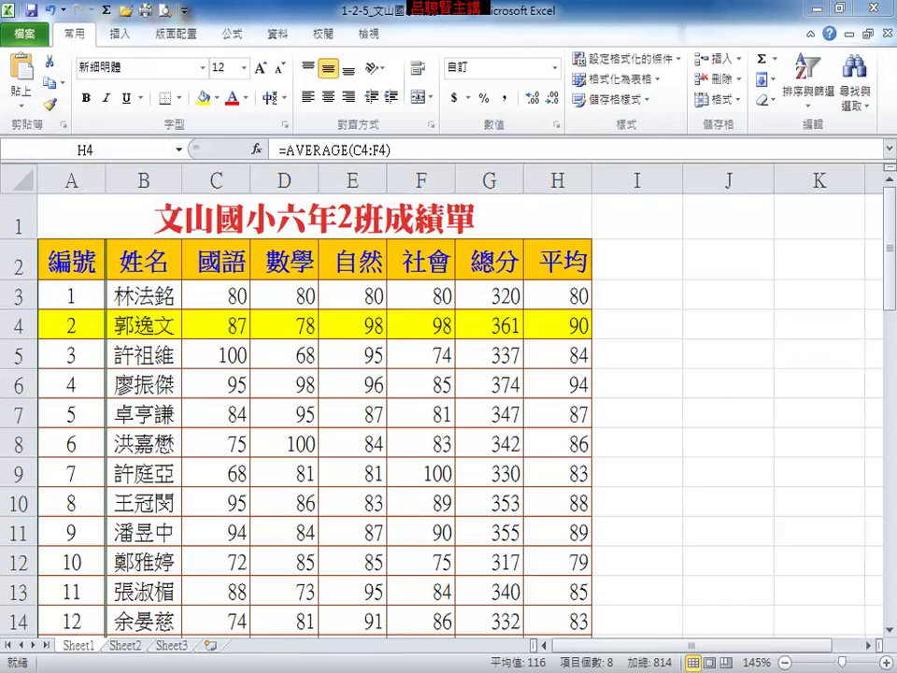
Step: Copy row 4's yellow fill to rows 6, 8, 10 and 12 with Format Painter
{"action": "left_click_drag", "start_coordinate": [558, 325], "coordinate": [71, 325]}
{"action": "left_click", "coordinate": [51, 105]}
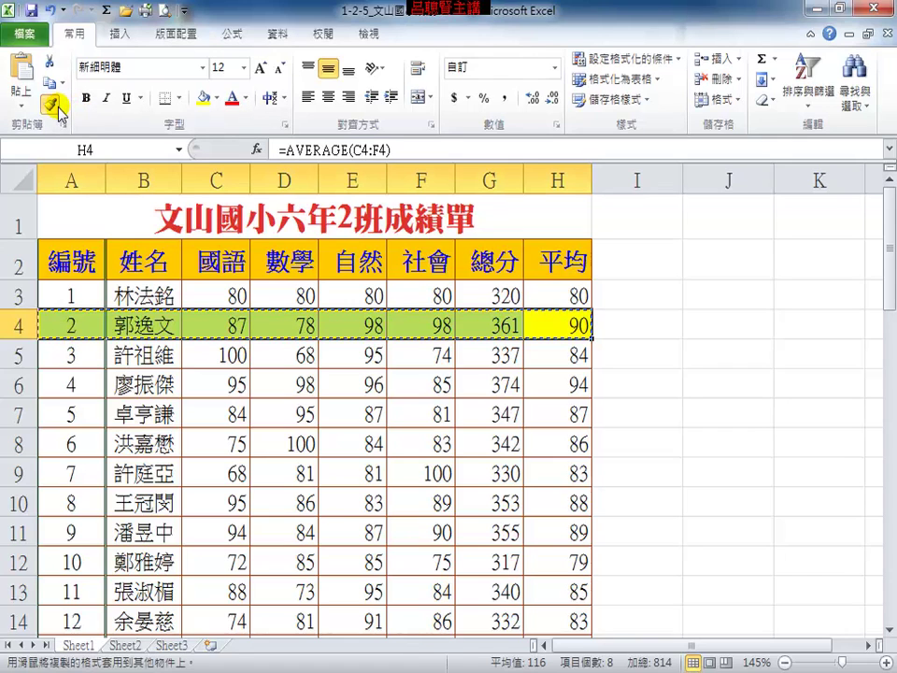
{"action": "left_click", "coordinate": [56, 377]}
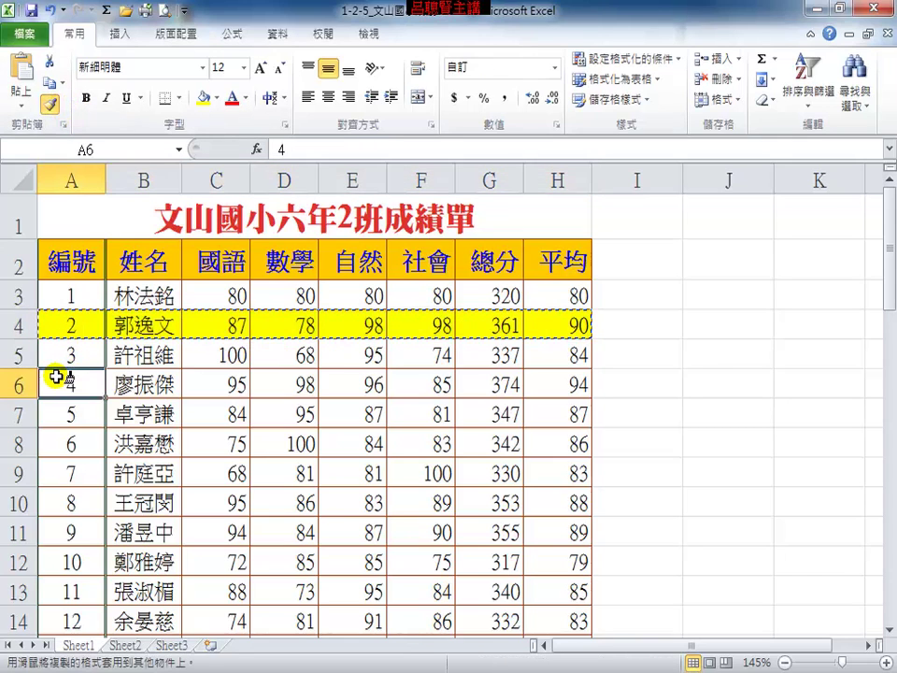
{"action": "left_click", "coordinate": [60, 444]}
{"action": "left_click", "coordinate": [64, 503]}
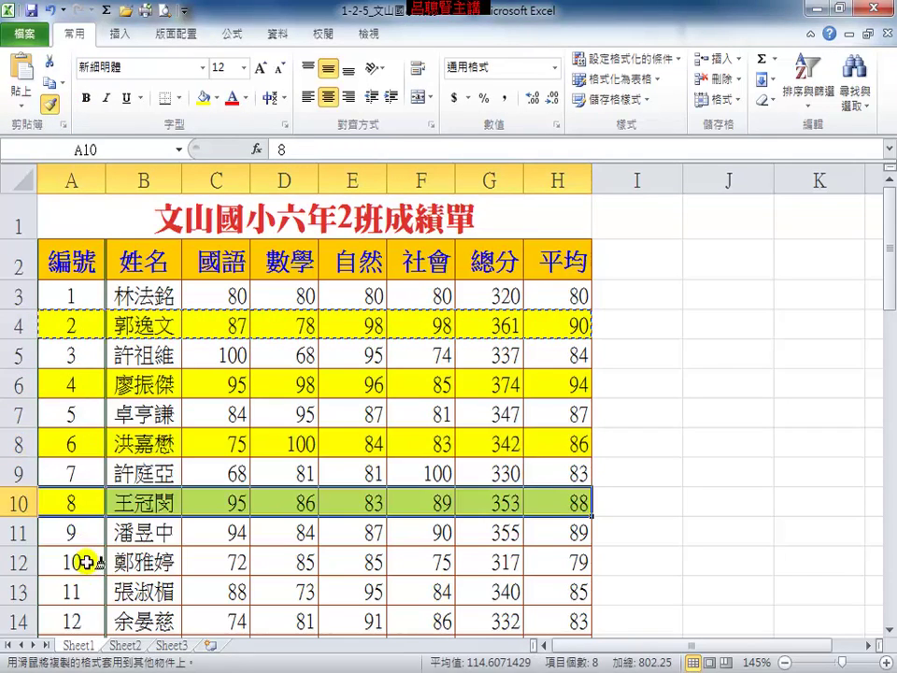
{"action": "left_click", "coordinate": [74, 561]}
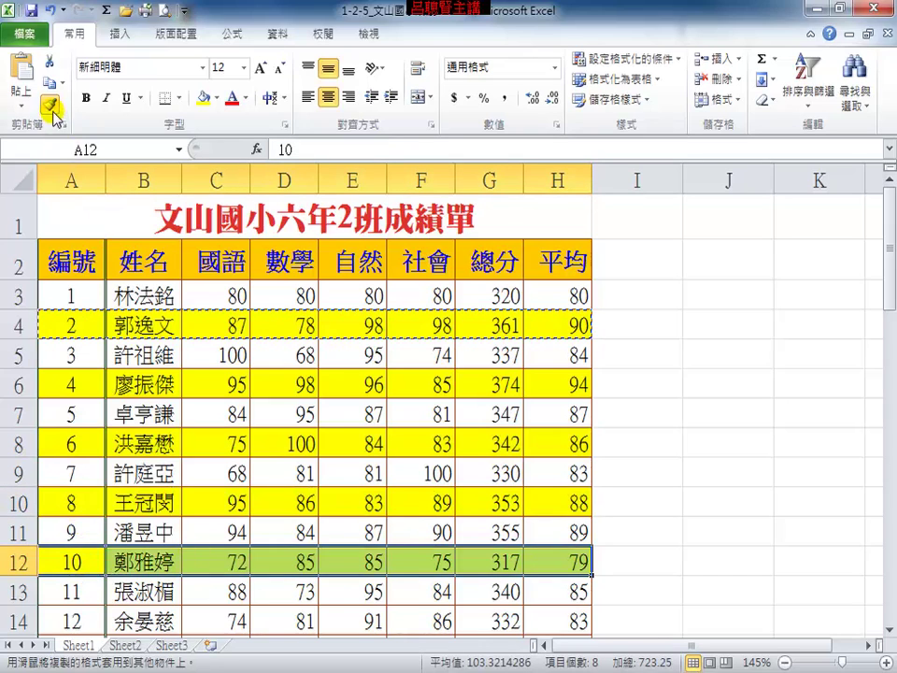
{"action": "left_click", "coordinate": [126, 325]}
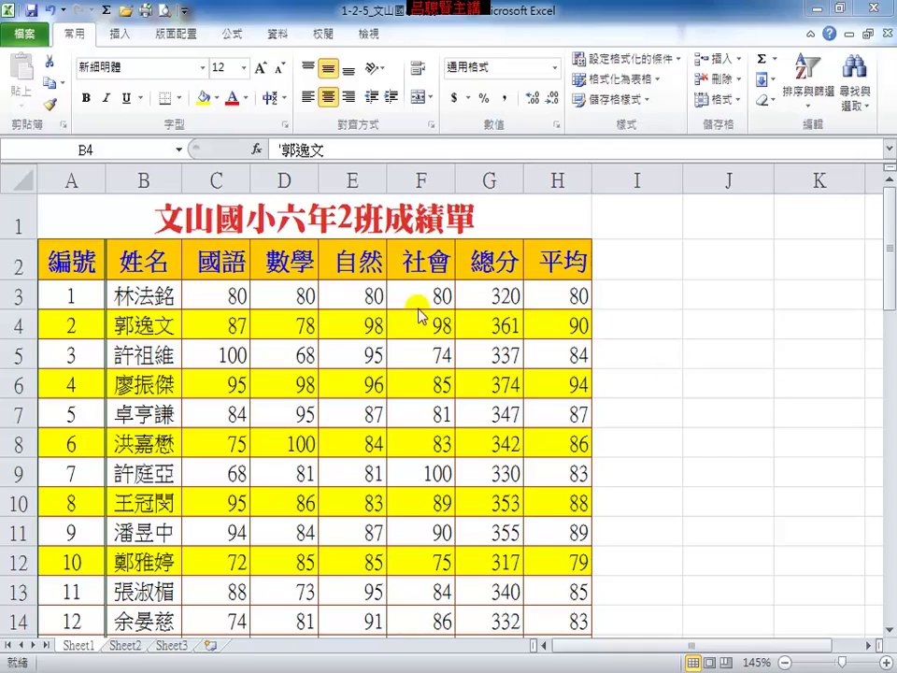
Step: Open the workbook 1-2-7_校外教學經費.xlsx
{"action": "left_click", "coordinate": [17, 33]}
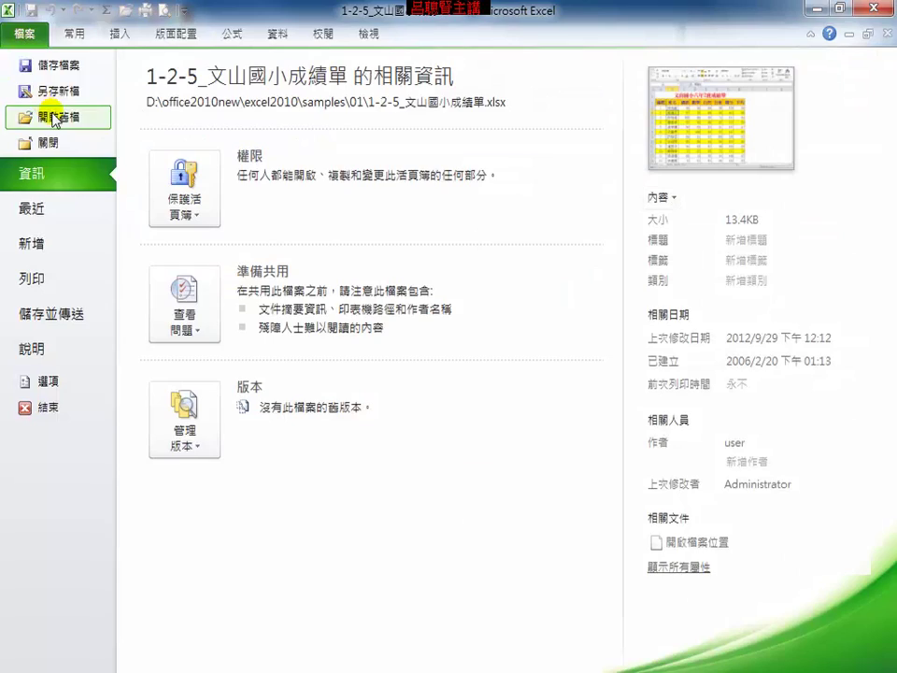
{"action": "left_click", "coordinate": [53, 119]}
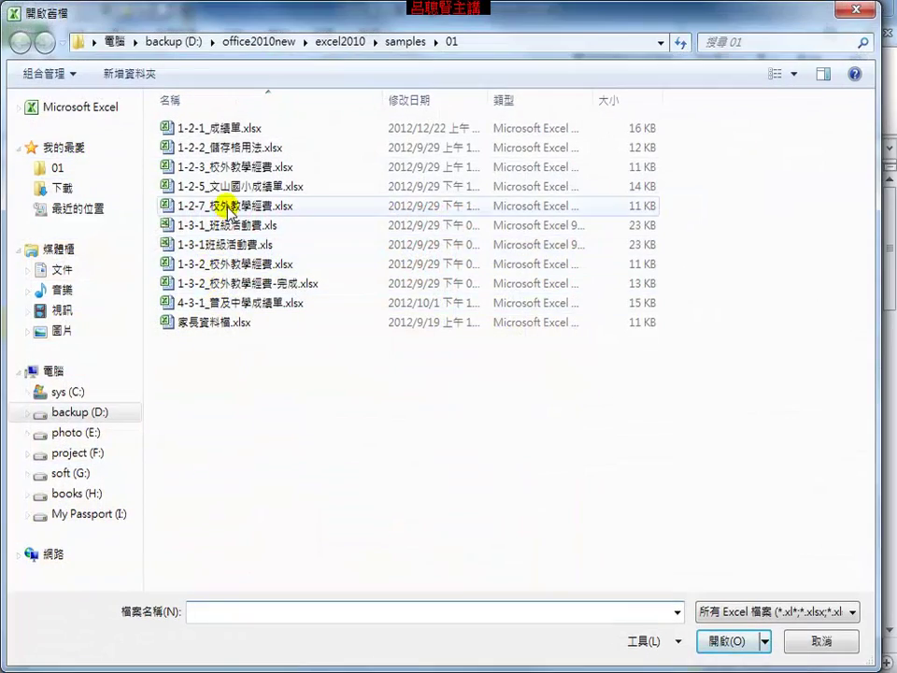
{"action": "double_click", "coordinate": [230, 207]}
{"action": "left_click", "coordinate": [606, 358]}
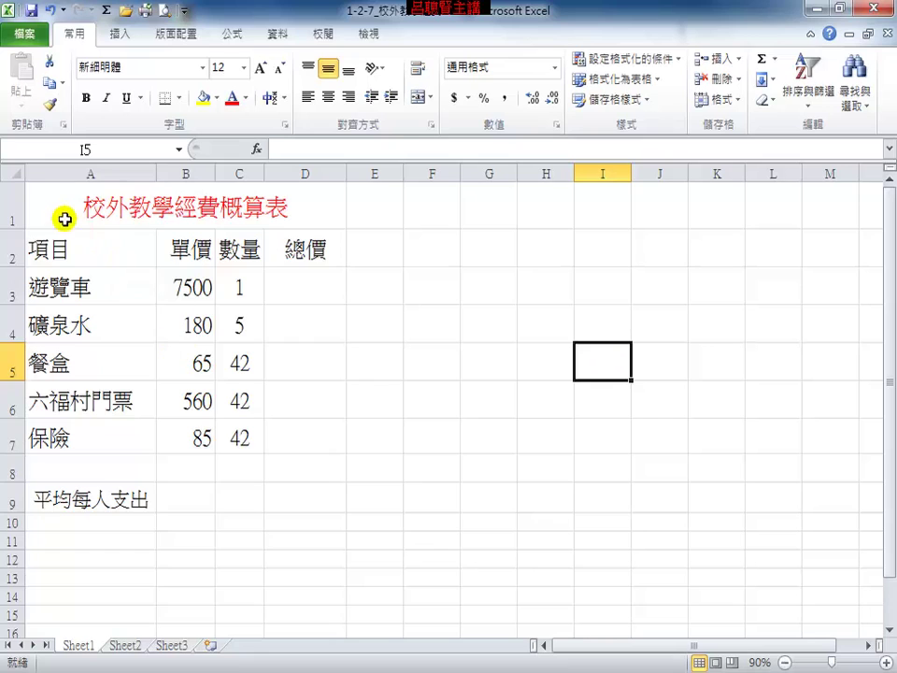
Step: Apply All Borders to the A1:D9 expense table, then undo them
{"action": "mouse_move", "coordinate": [65, 218]}
{"action": "left_mouse_down"}
{"action": "mouse_move", "coordinate": [253, 474]}
{"action": "mouse_move", "coordinate": [291, 501]}
{"action": "left_mouse_up"}
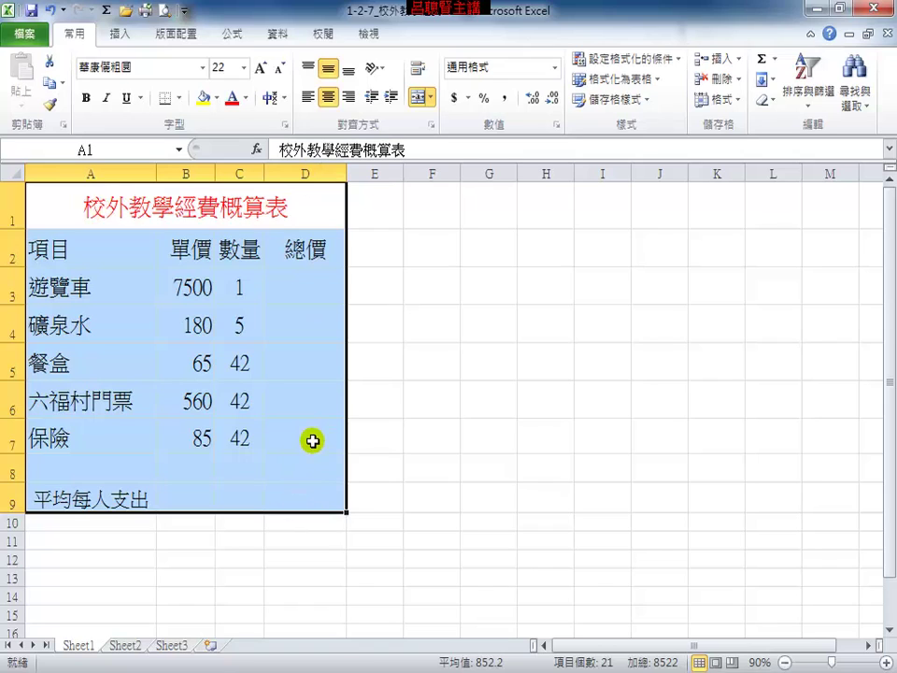
{"action": "left_click", "coordinate": [180, 98]}
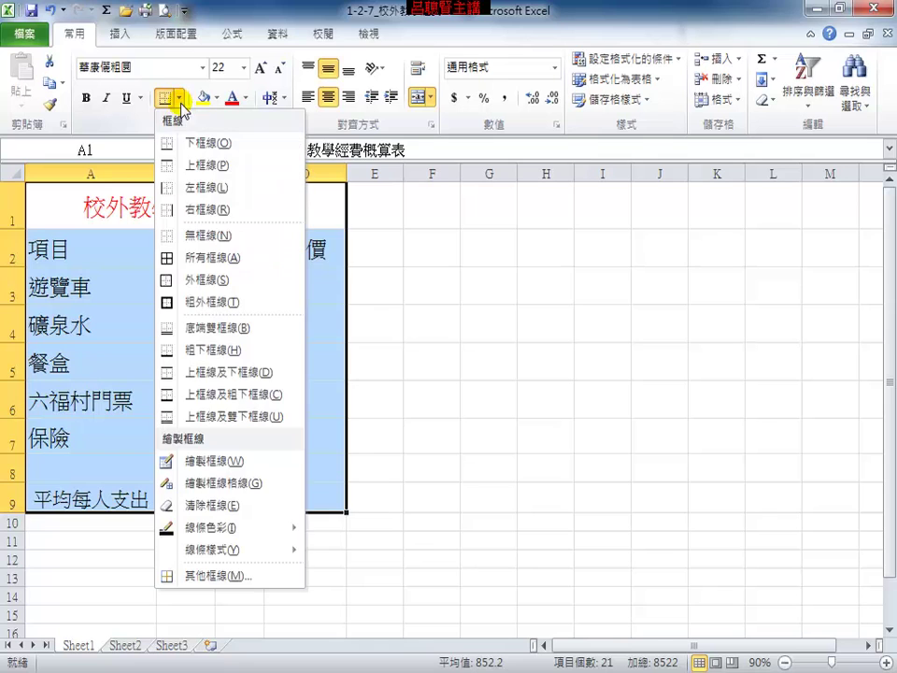
{"action": "left_click", "coordinate": [178, 257]}
{"action": "left_click", "coordinate": [465, 343]}
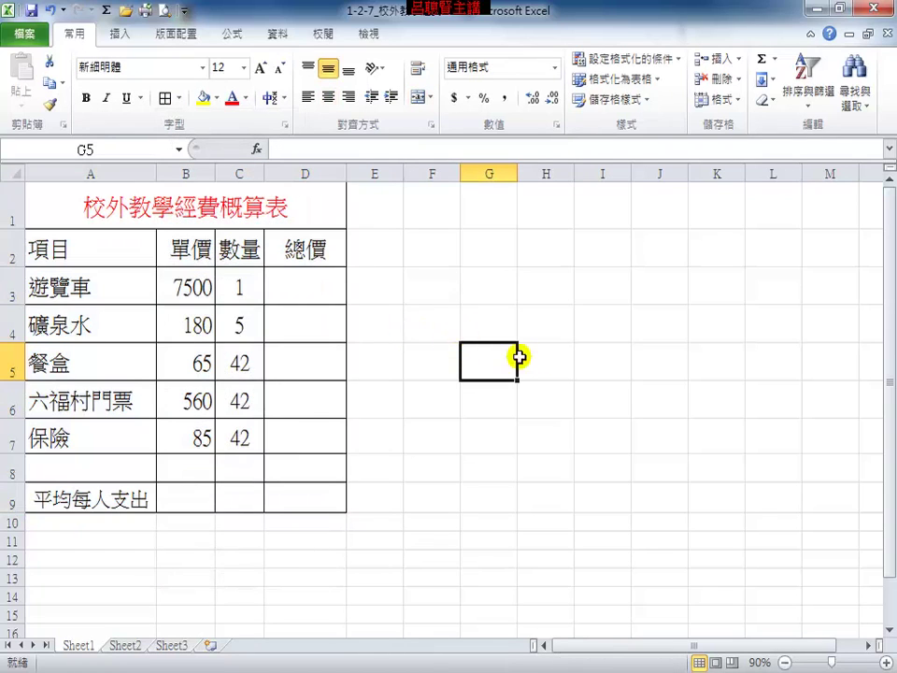
{"action": "left_click", "coordinate": [52, 11]}
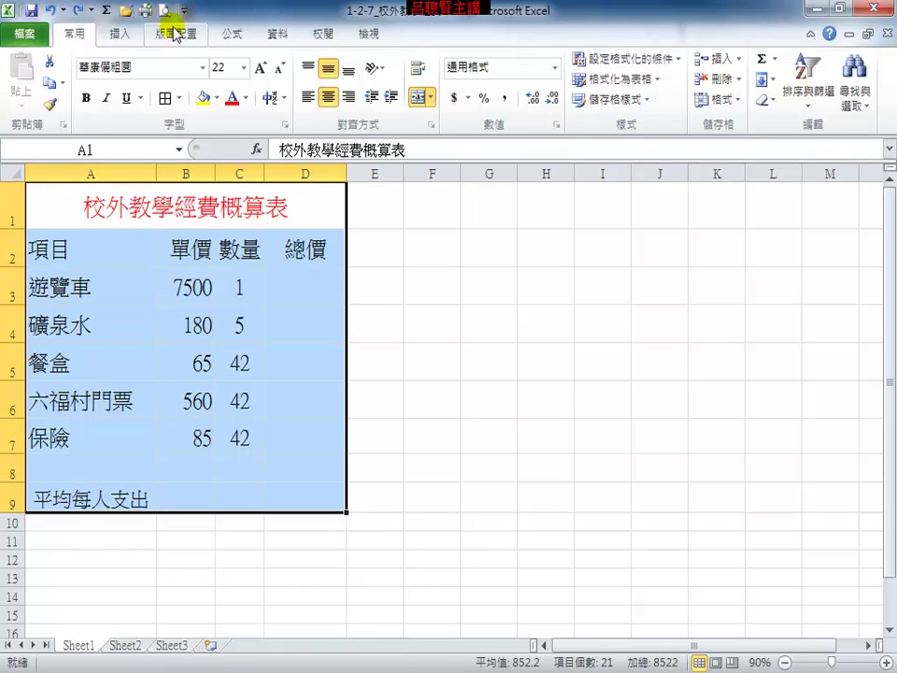
Step: Apply All Borders to A1:D9 and view the bordered 校外教學經費概算表 in print preview
{"action": "left_click", "coordinate": [22, 32]}
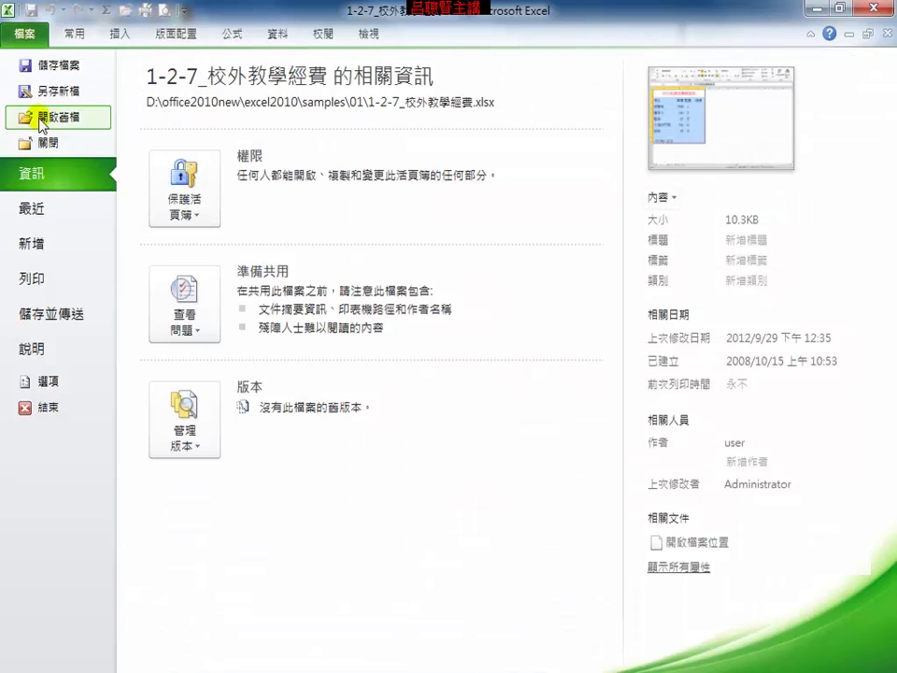
{"action": "left_click", "coordinate": [14, 275]}
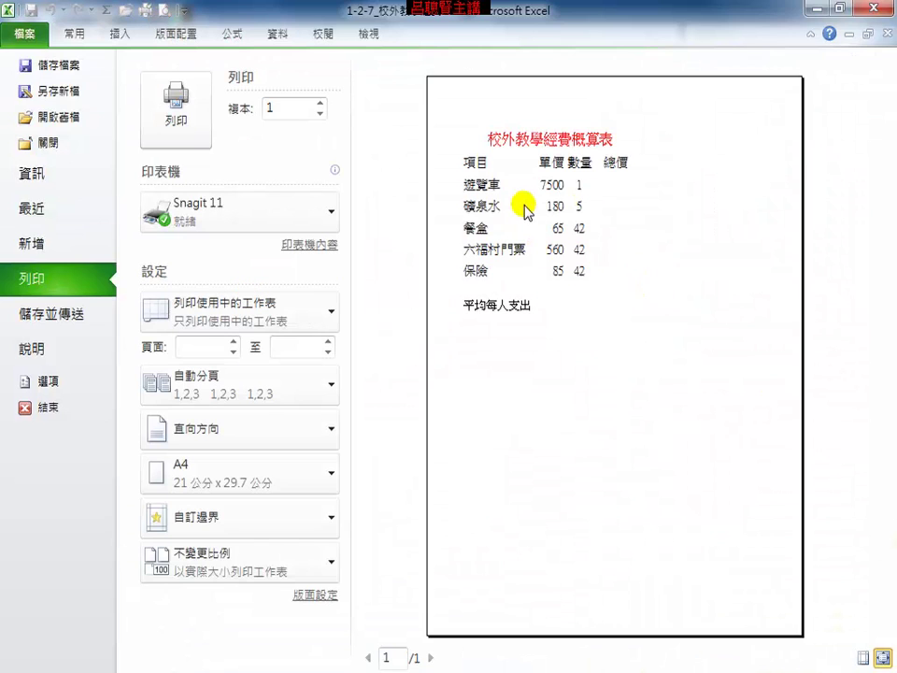
{"action": "left_click", "coordinate": [74, 35]}
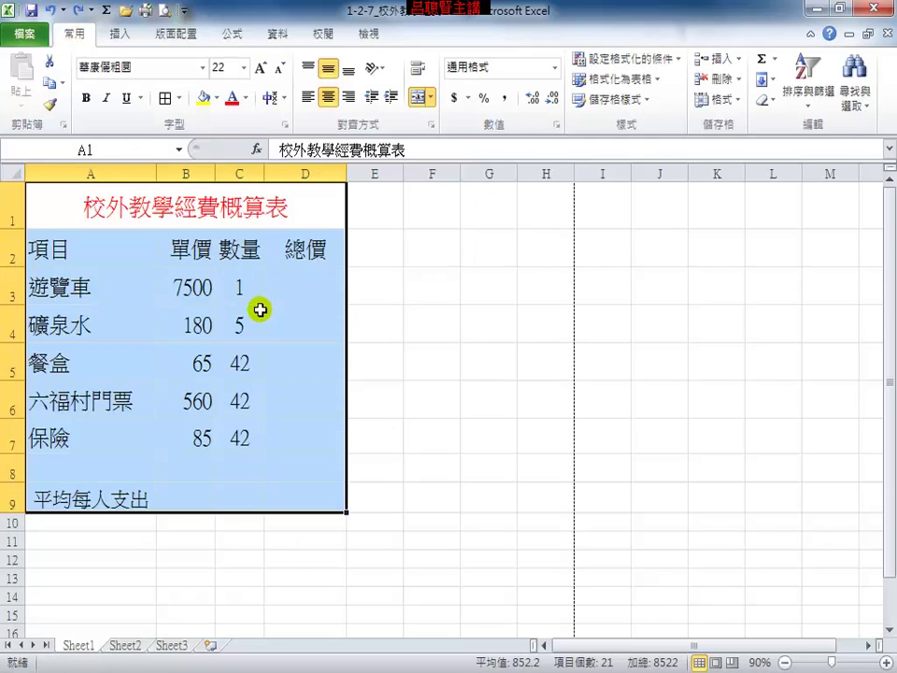
{"action": "left_click", "coordinate": [166, 97]}
{"action": "left_click", "coordinate": [24, 31]}
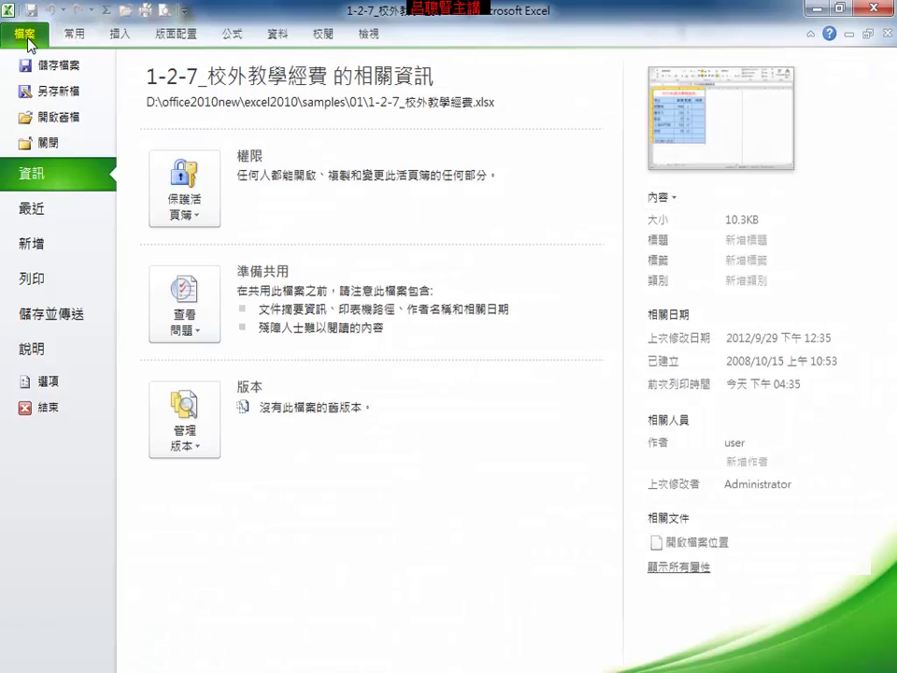
{"action": "left_click", "coordinate": [51, 278]}
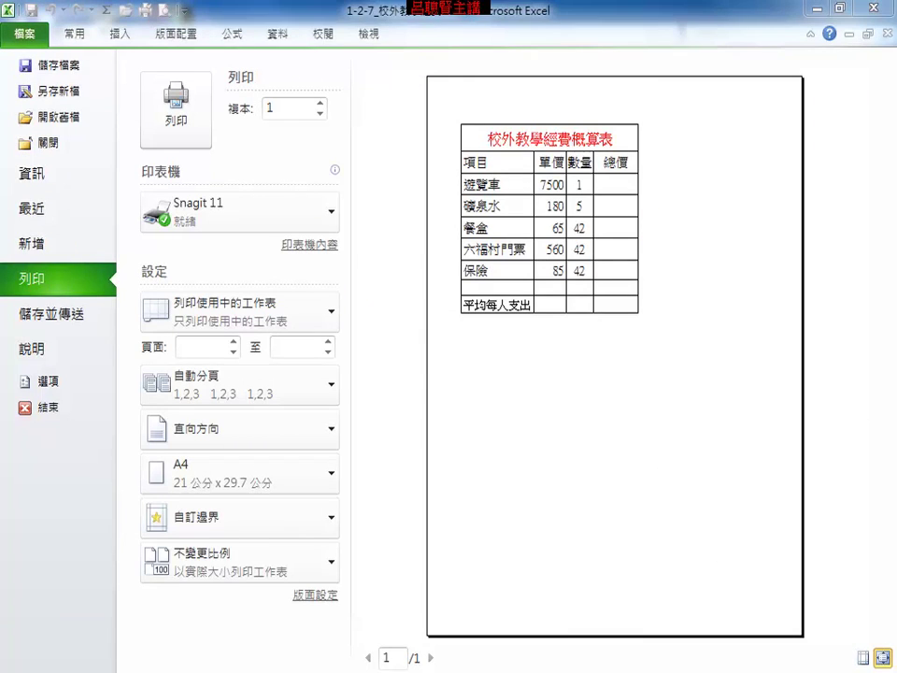